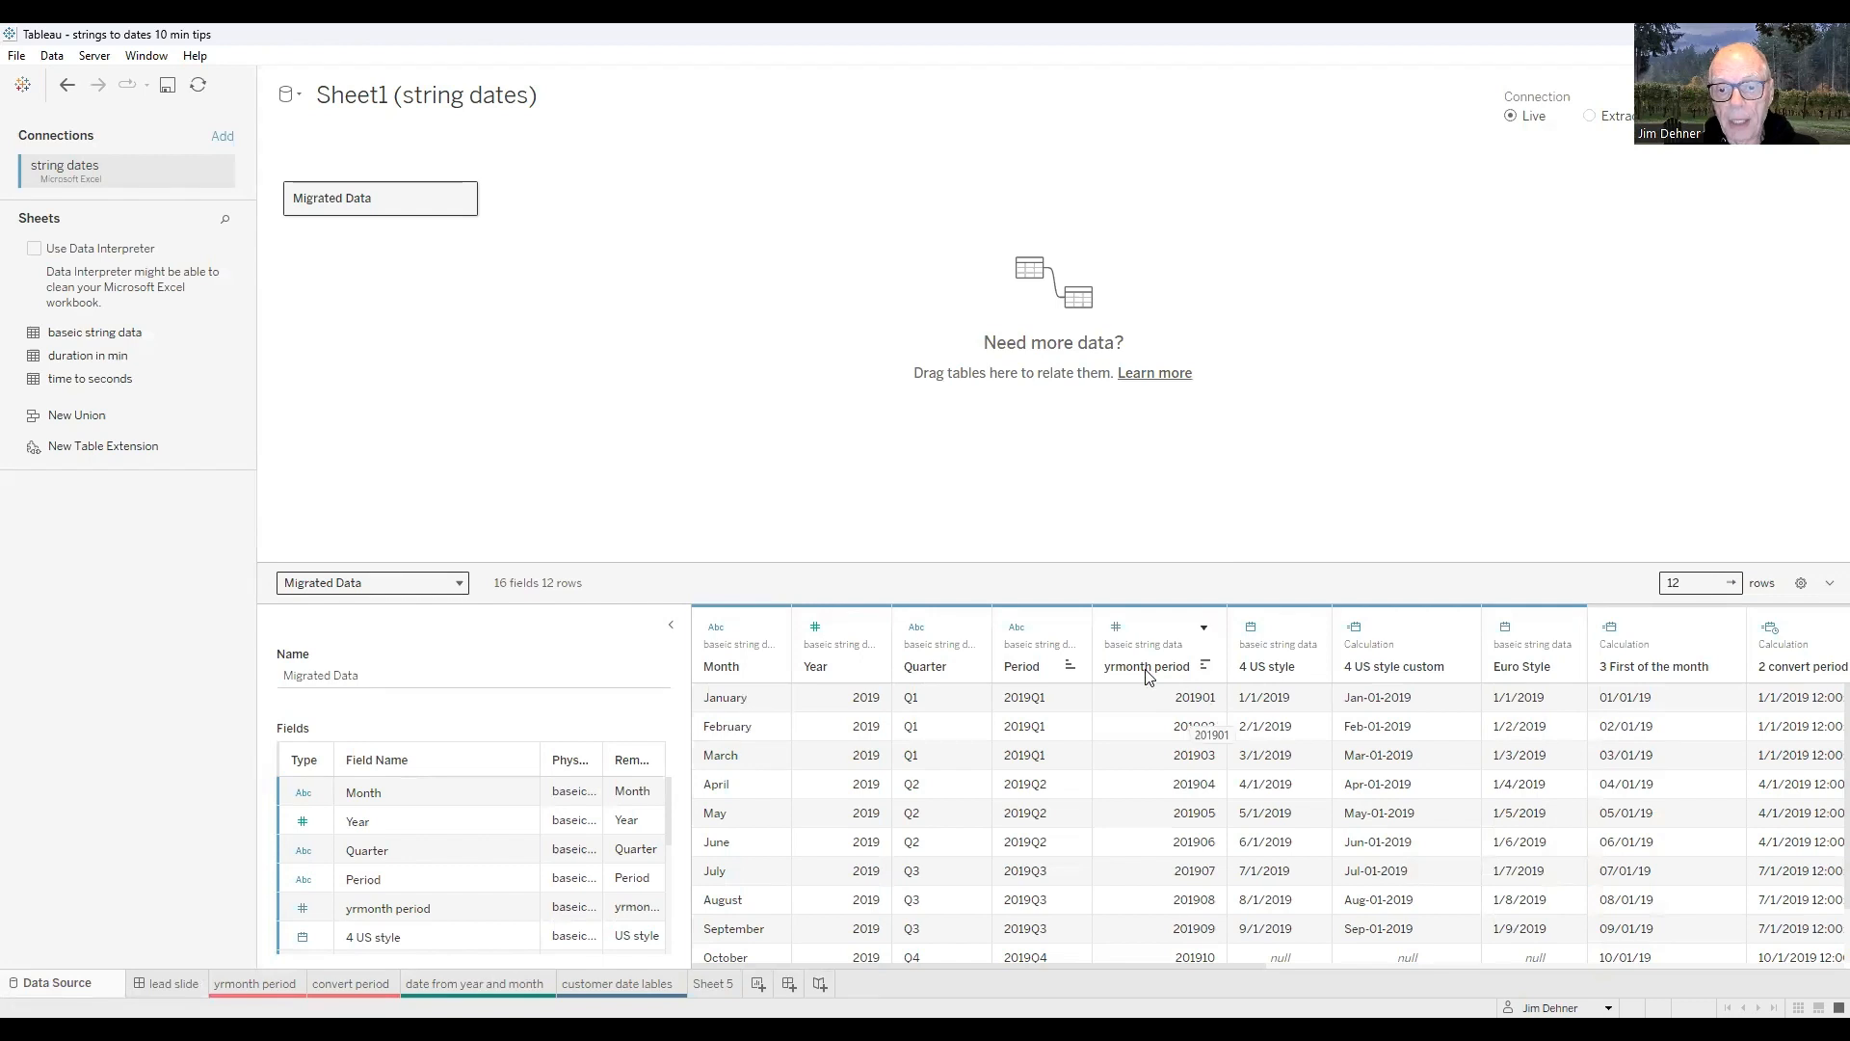
- Change the data type of the yrmonth period and Period columns to Date
click(1116, 629)
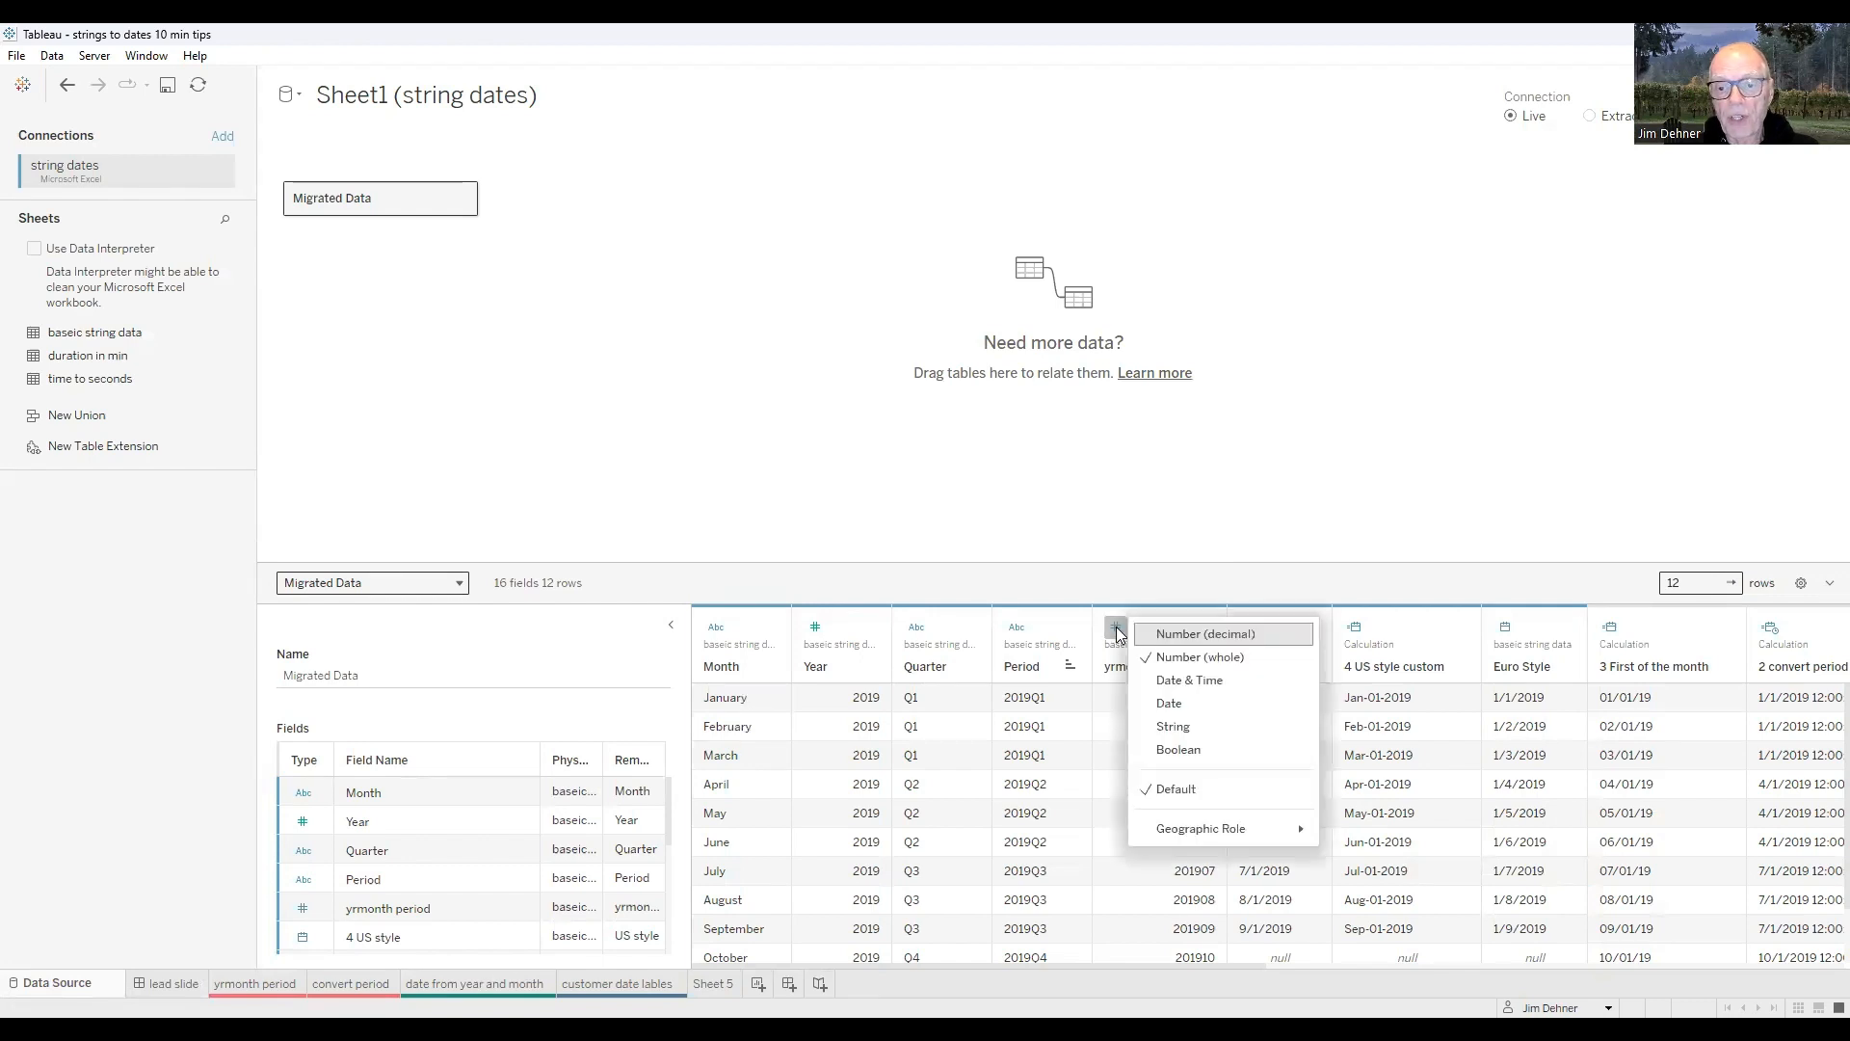
click(1182, 709)
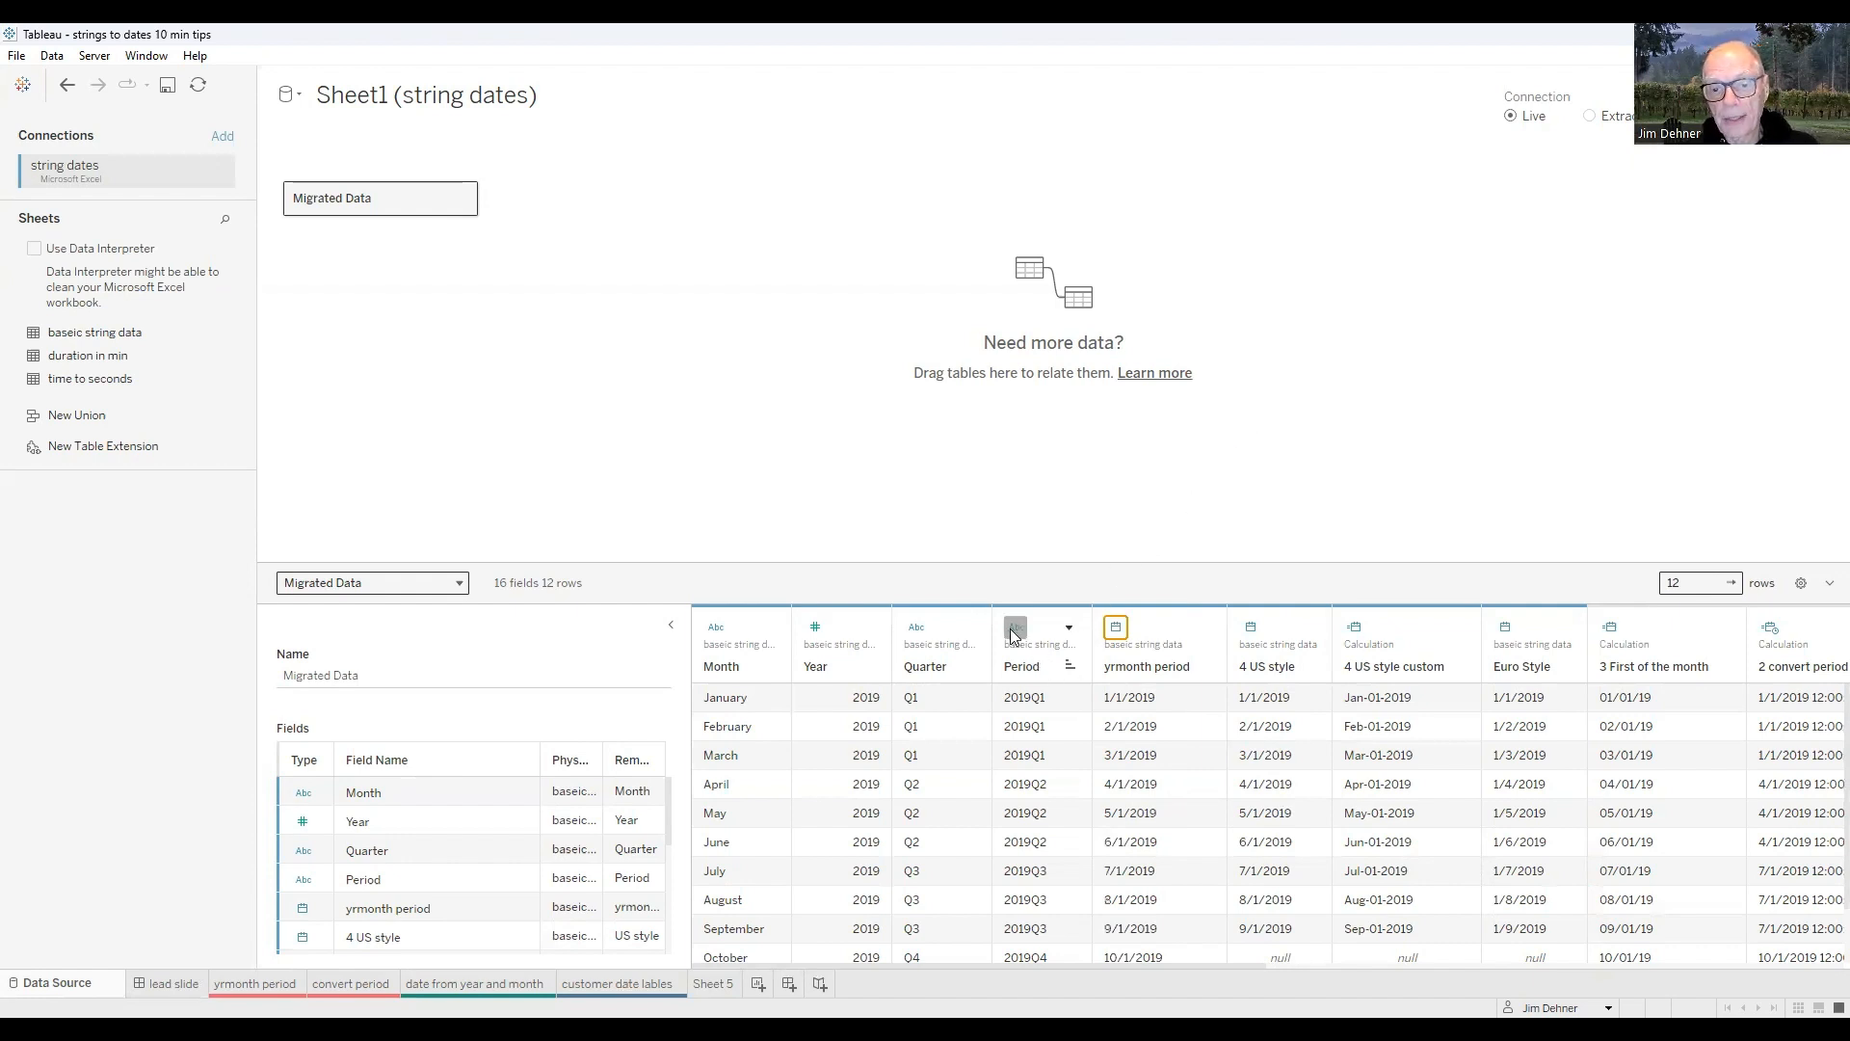
click(1069, 629)
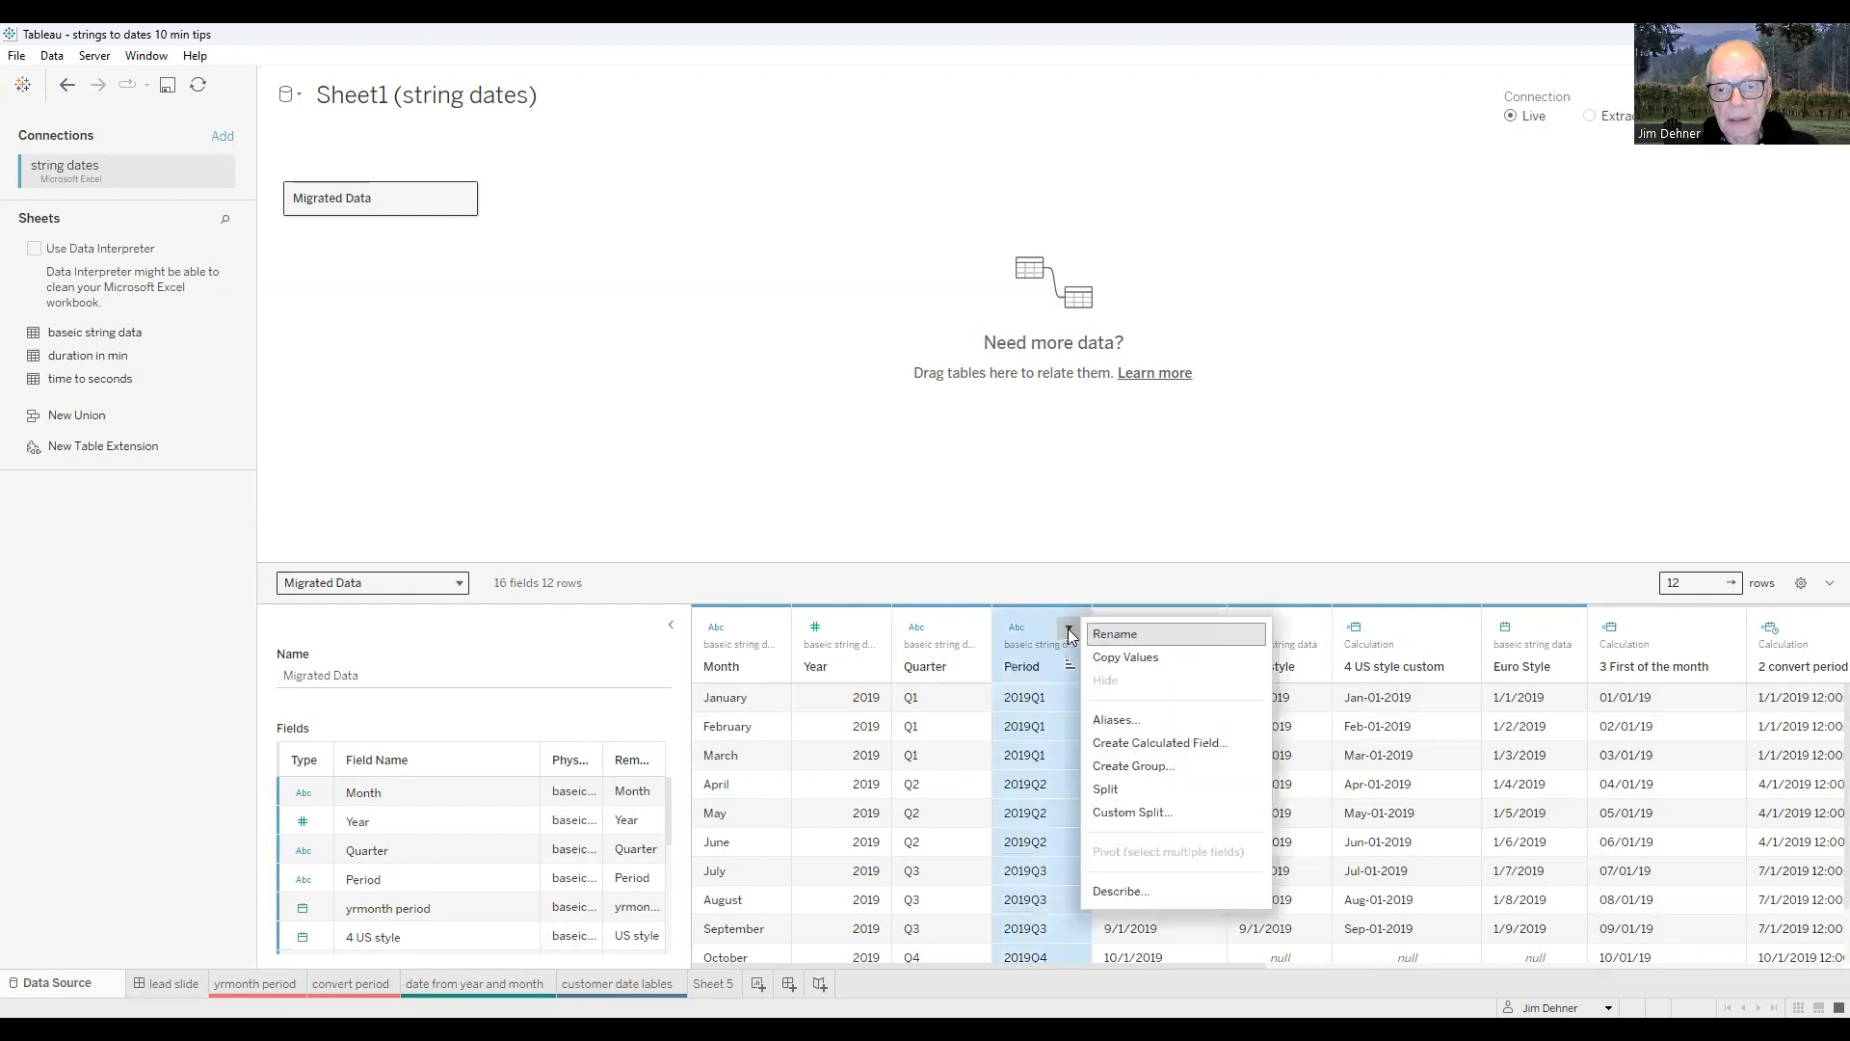
click(1017, 628)
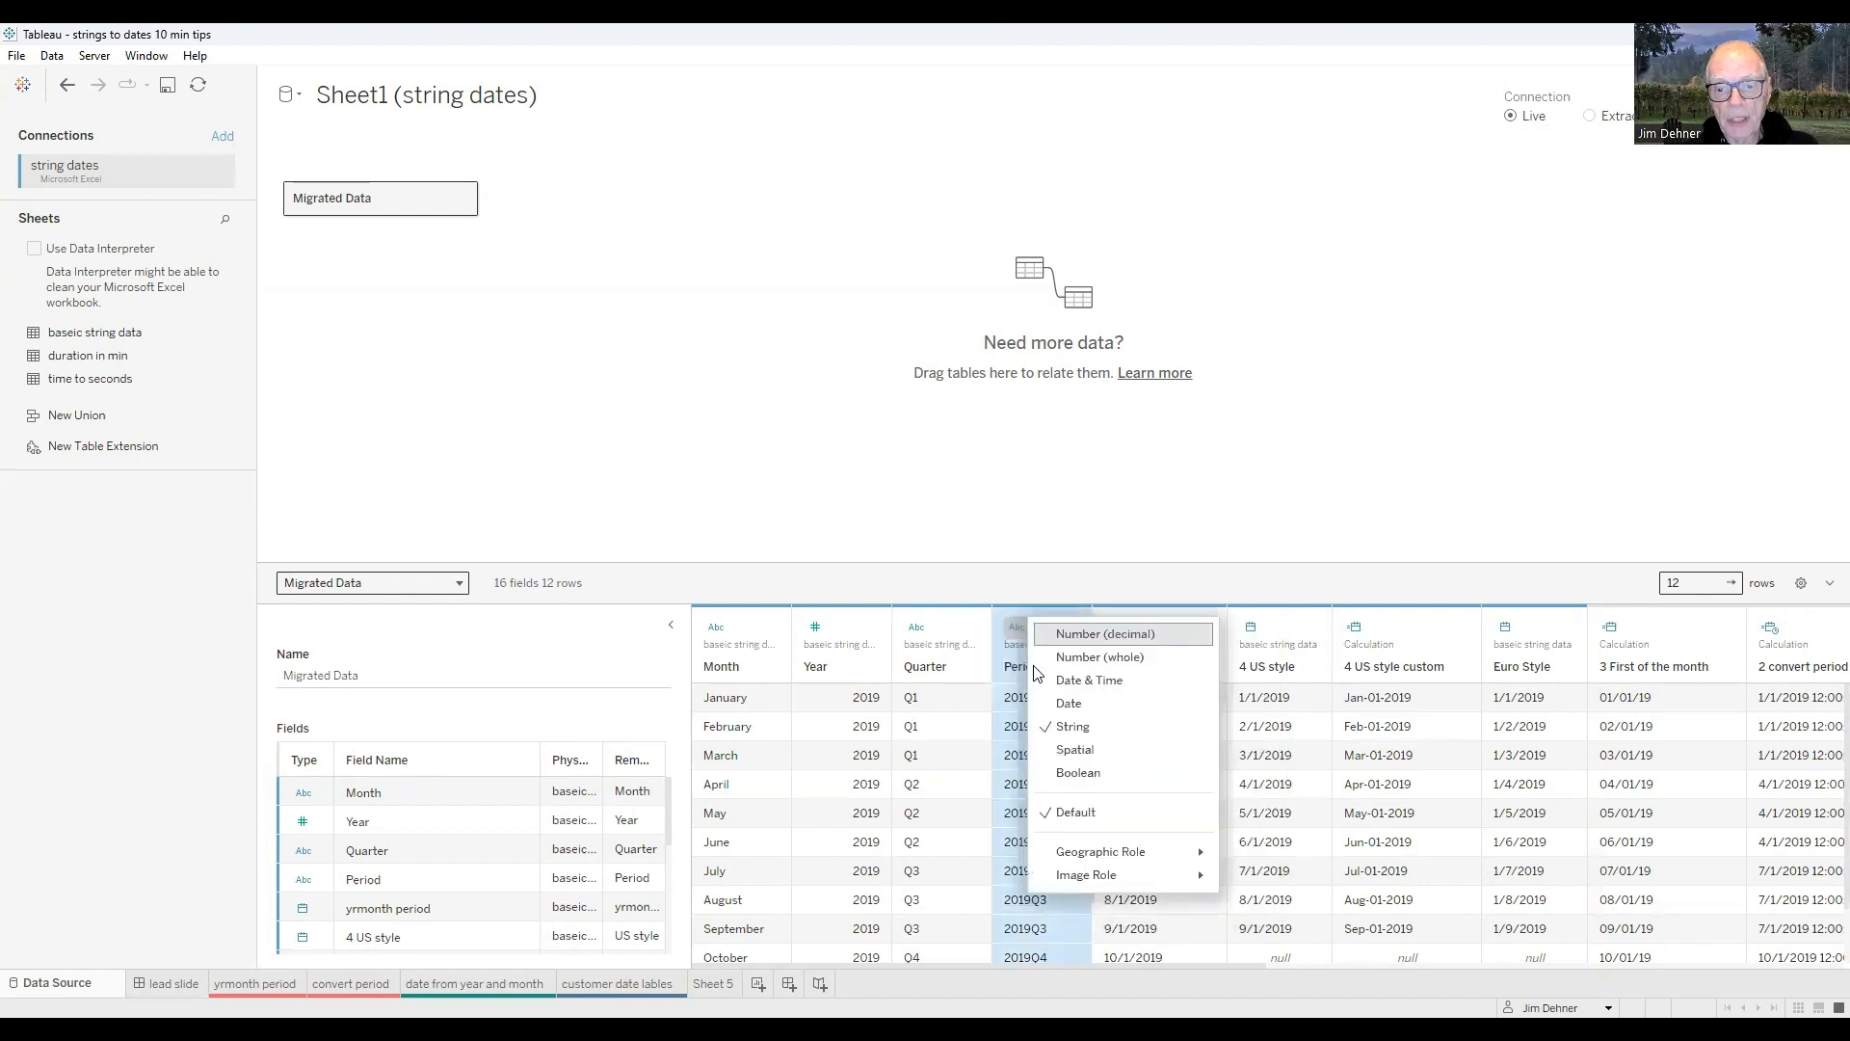
click(1072, 706)
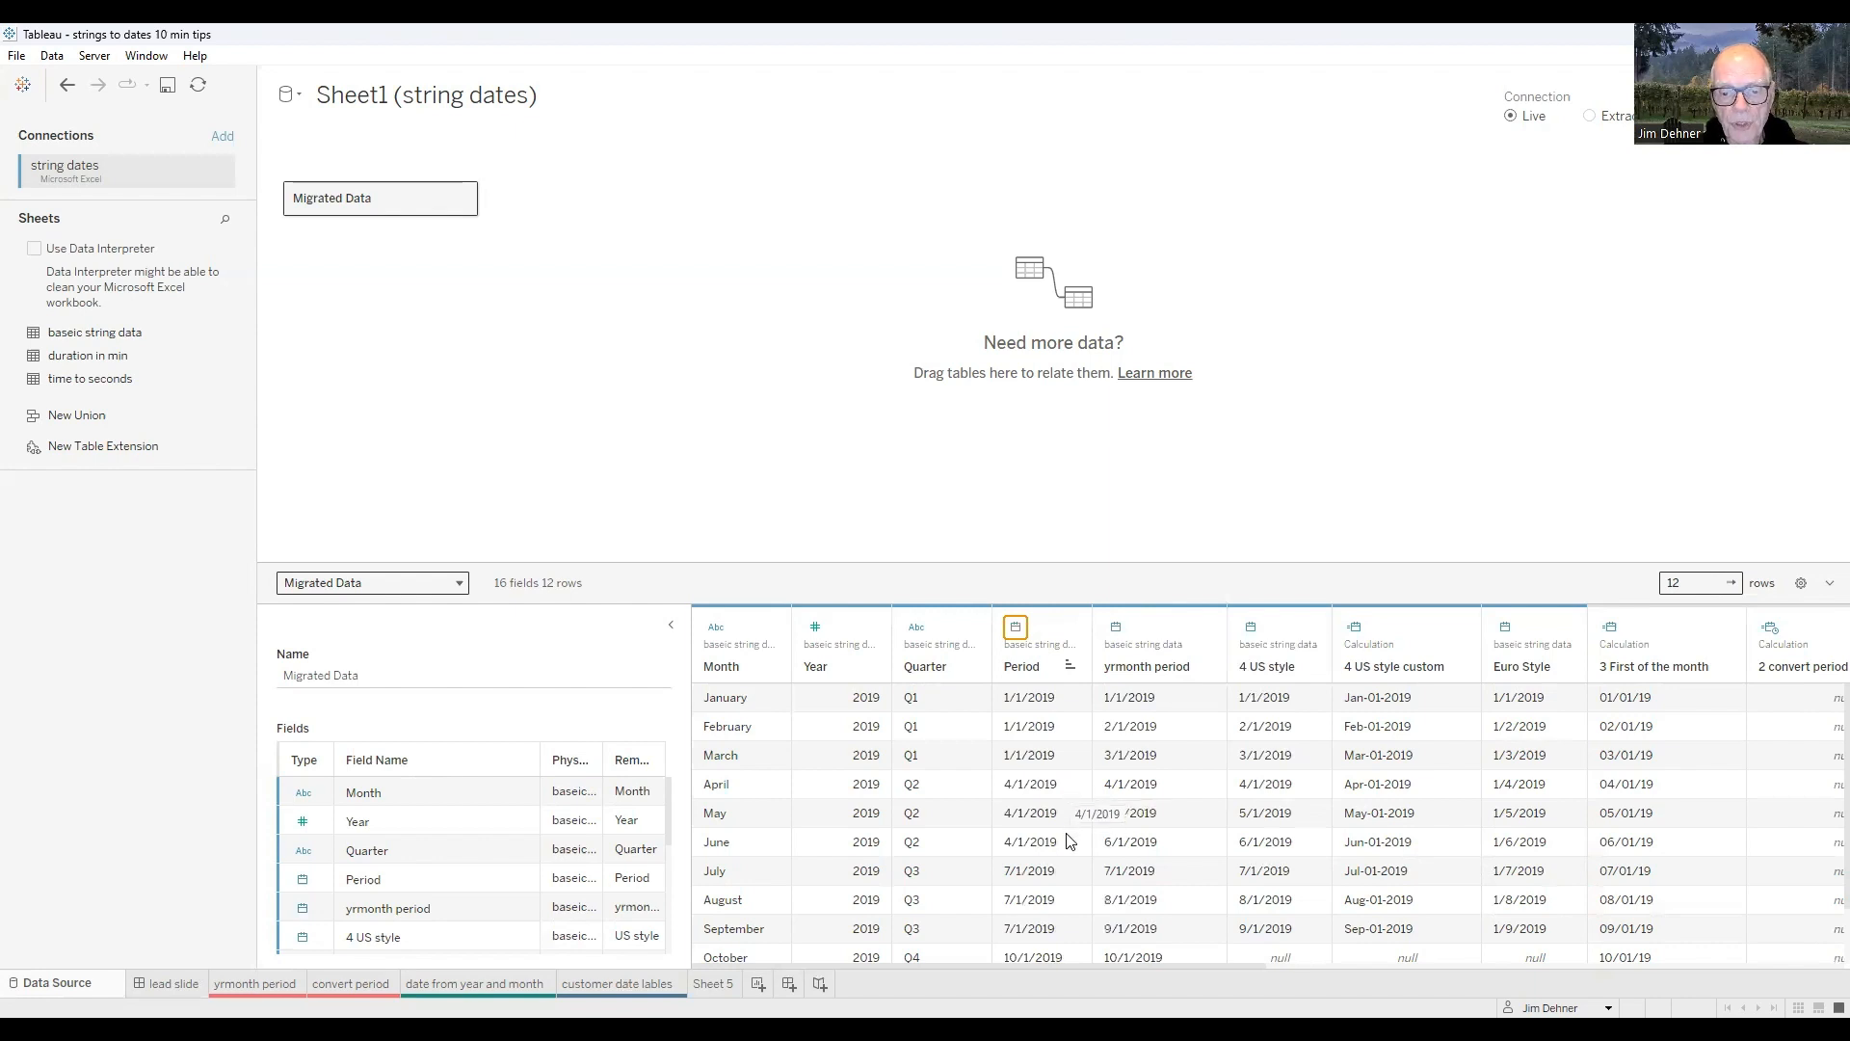
- Restore the Period column's data type to String and the yrmonth period column's to Number (whole)
click(1019, 636)
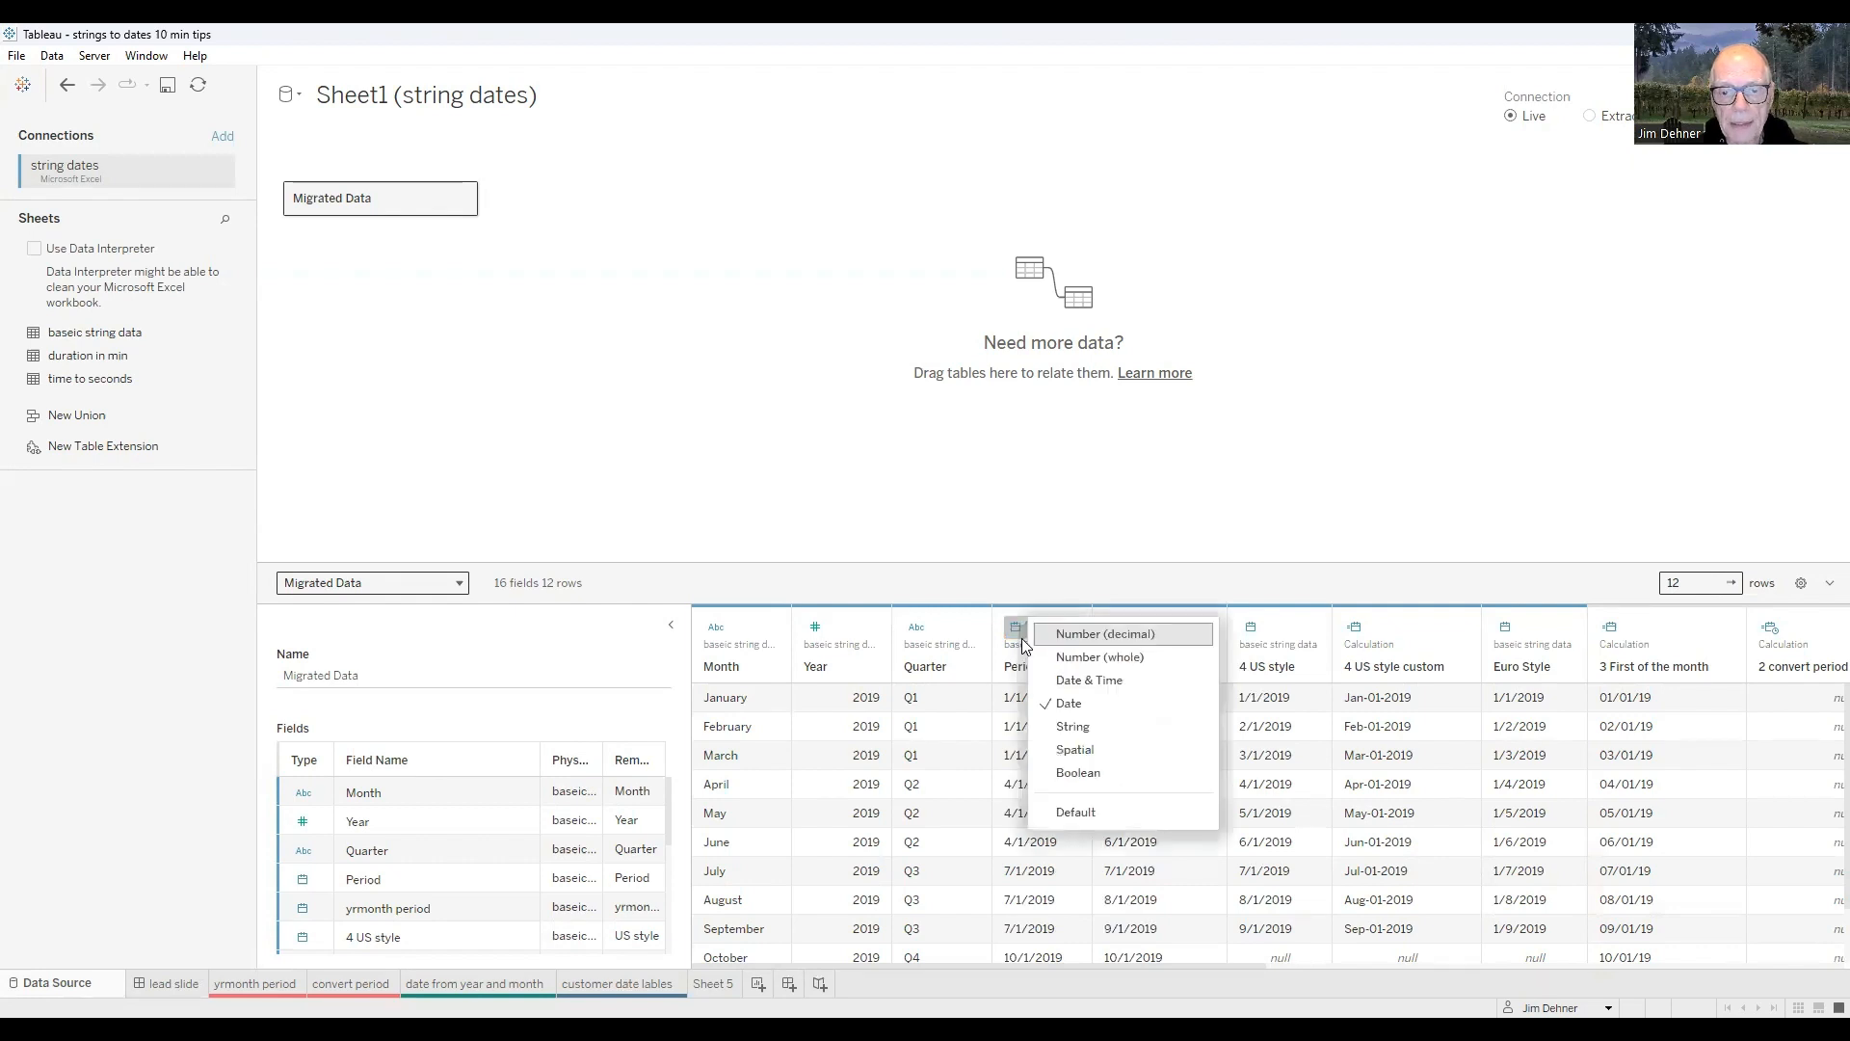
click(1074, 732)
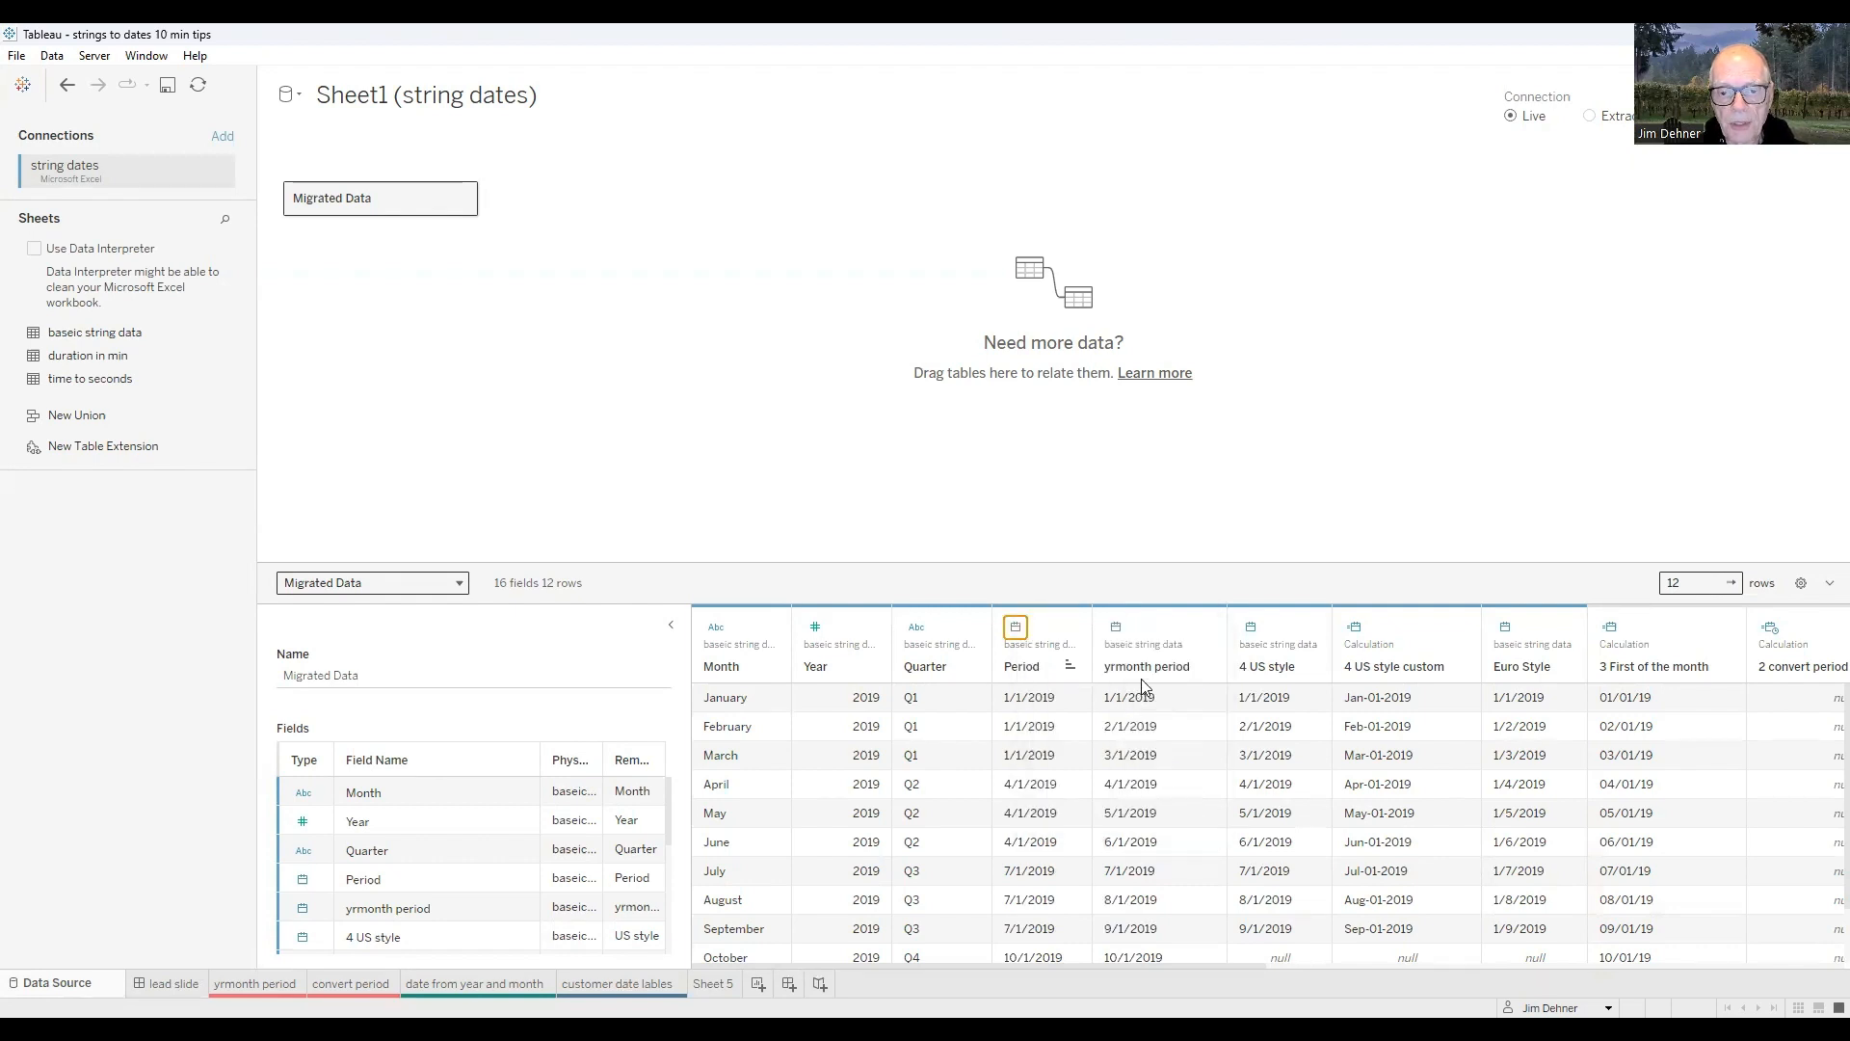
click(1126, 628)
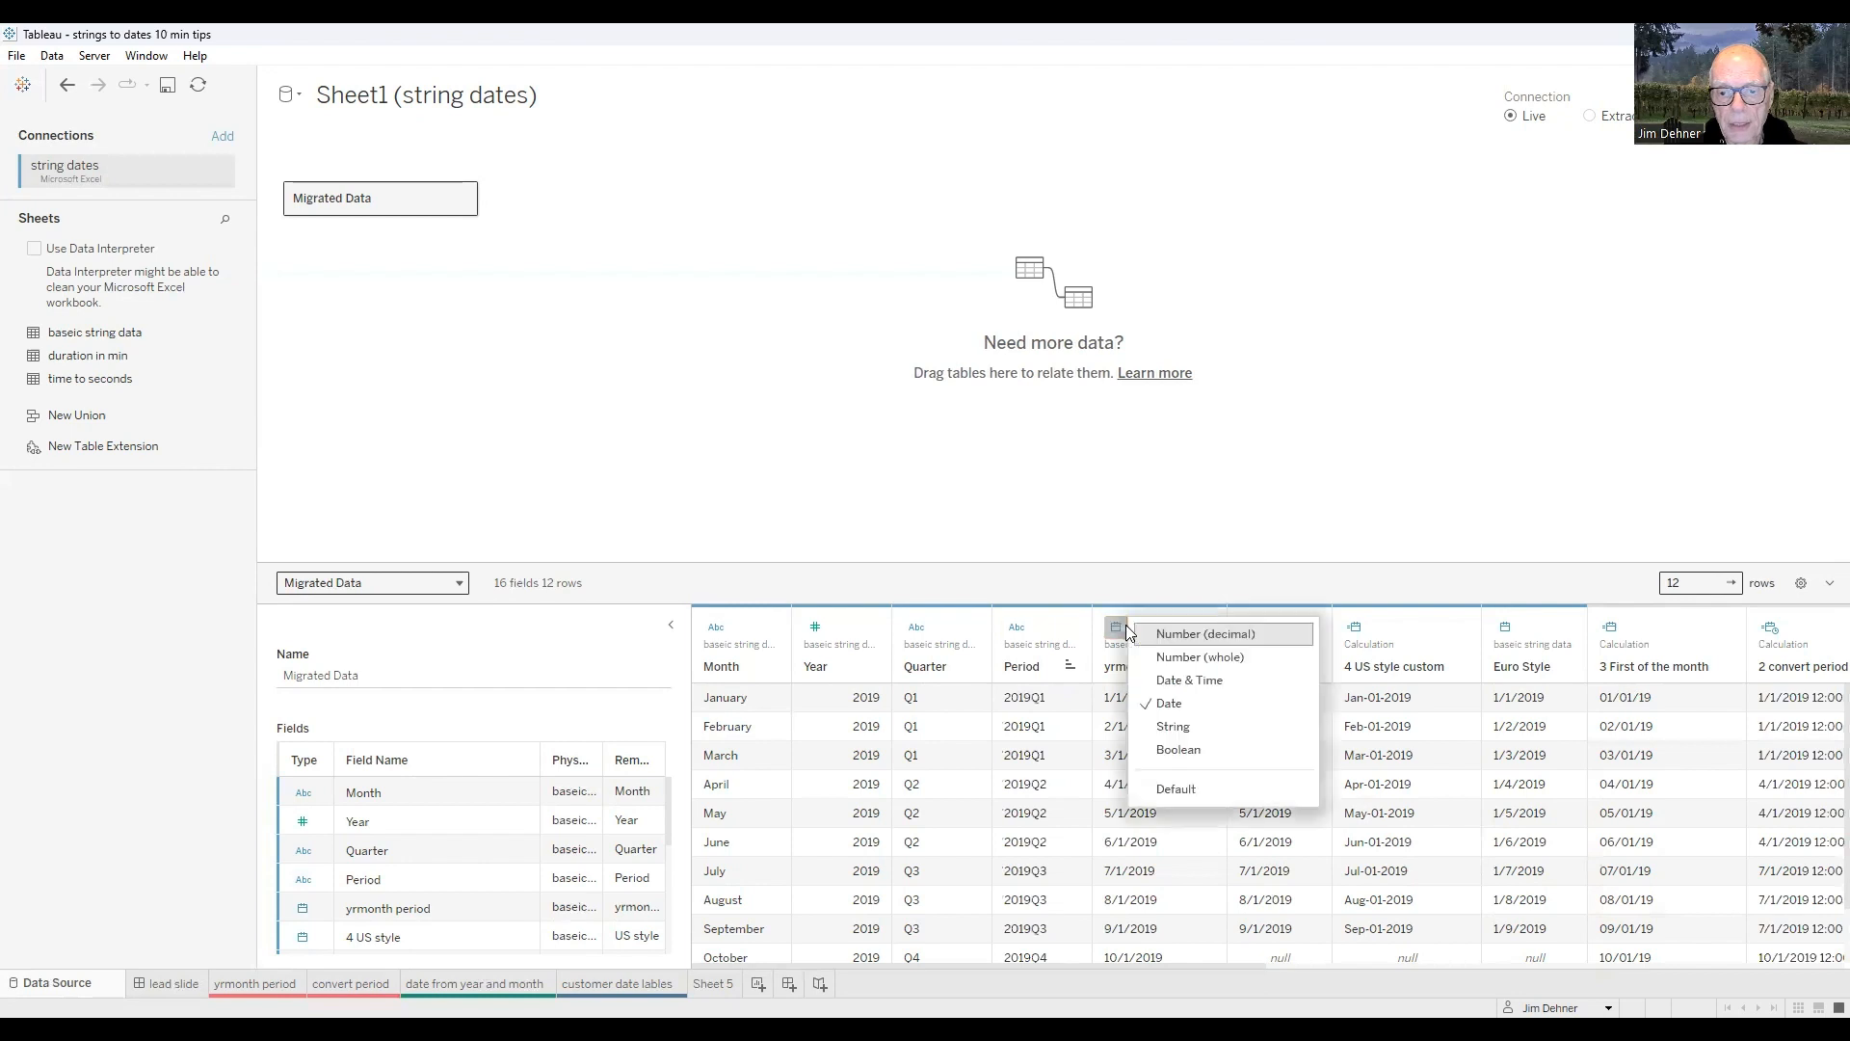
click(1184, 658)
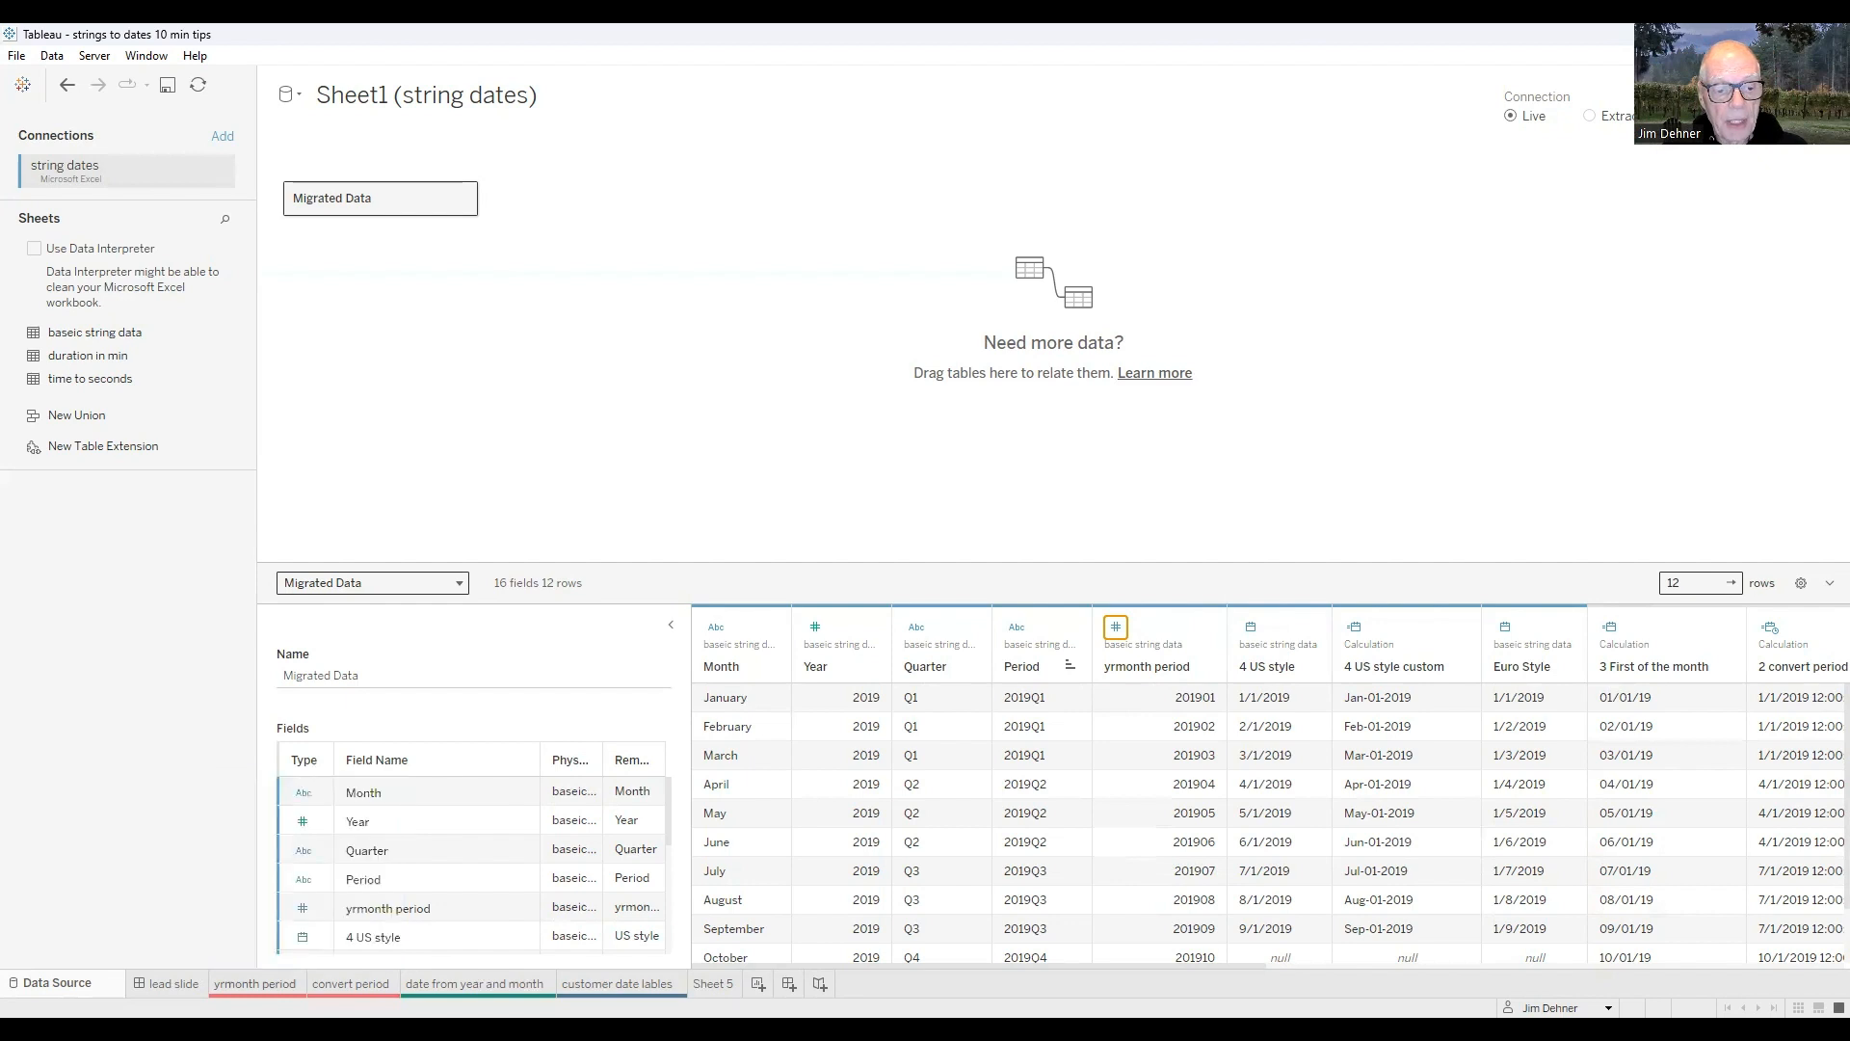
- On the yrmonth period sheet, search the data fields for "2" and open the 2 convert period dateparse calculation for editing
click(258, 984)
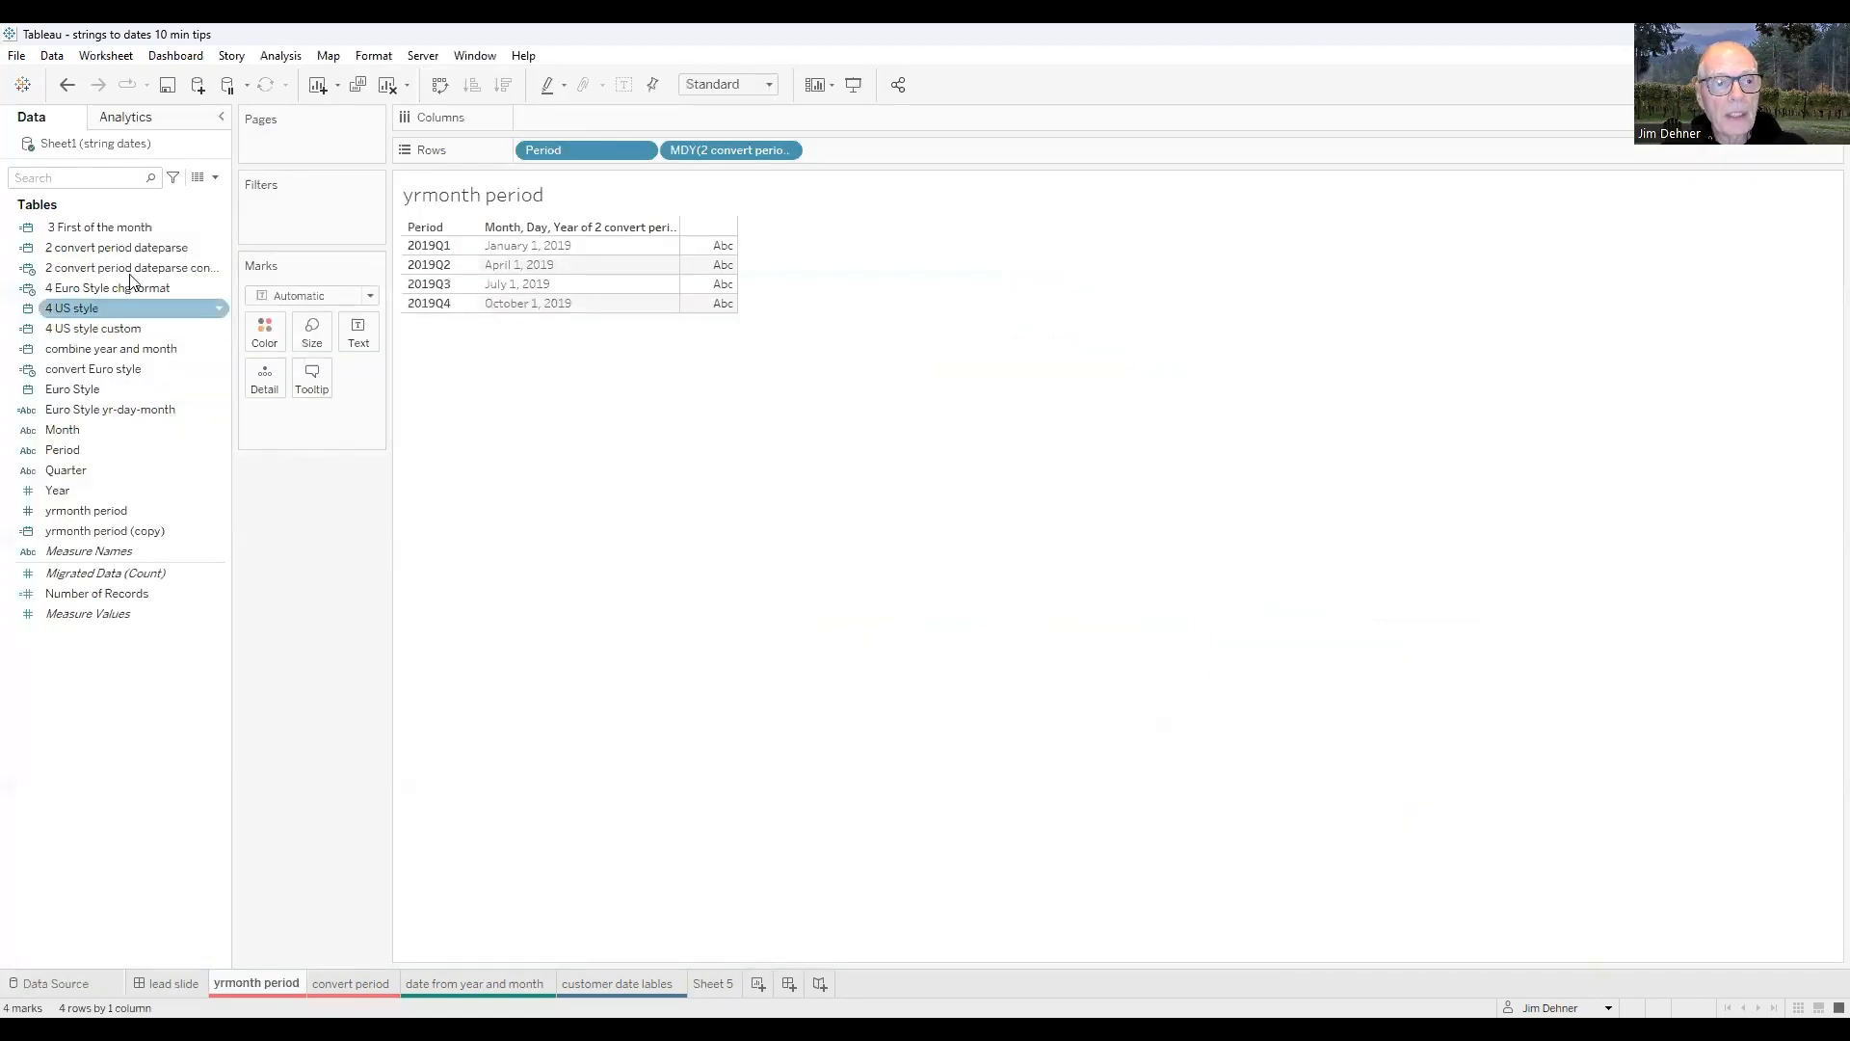
click(56, 177)
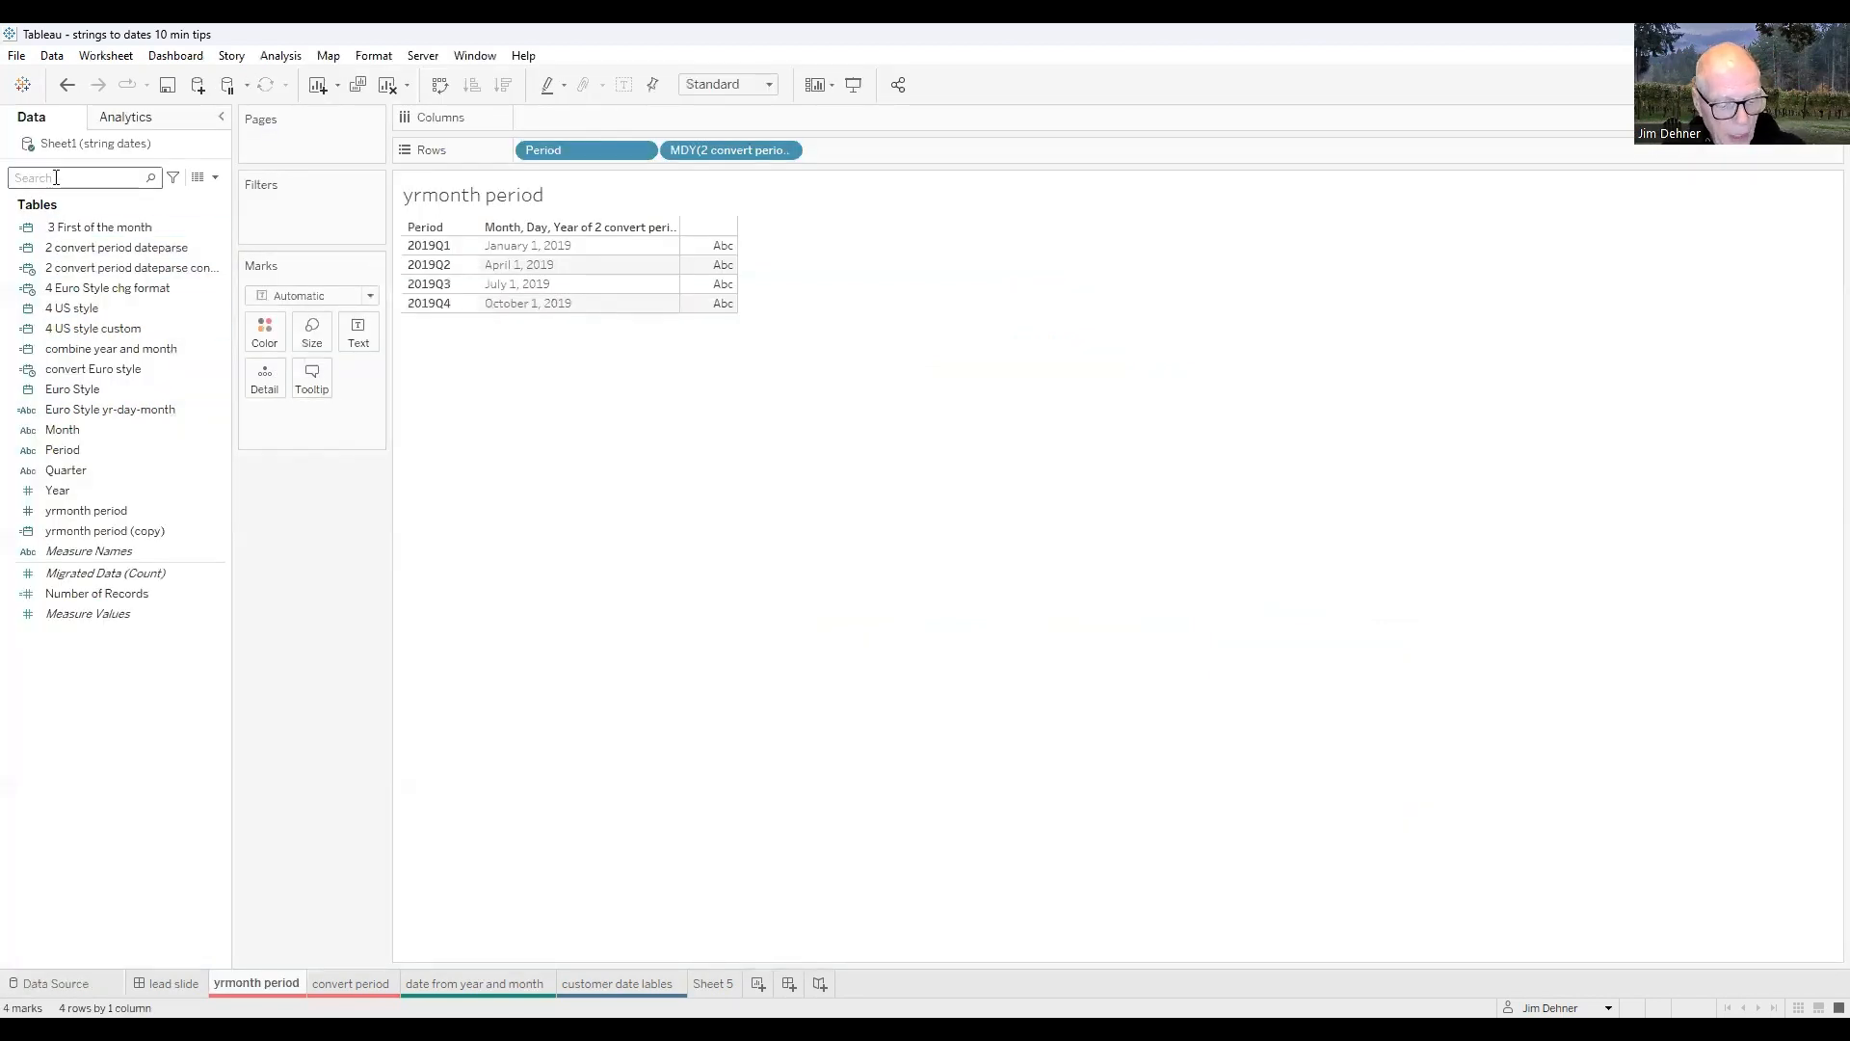
text(1)
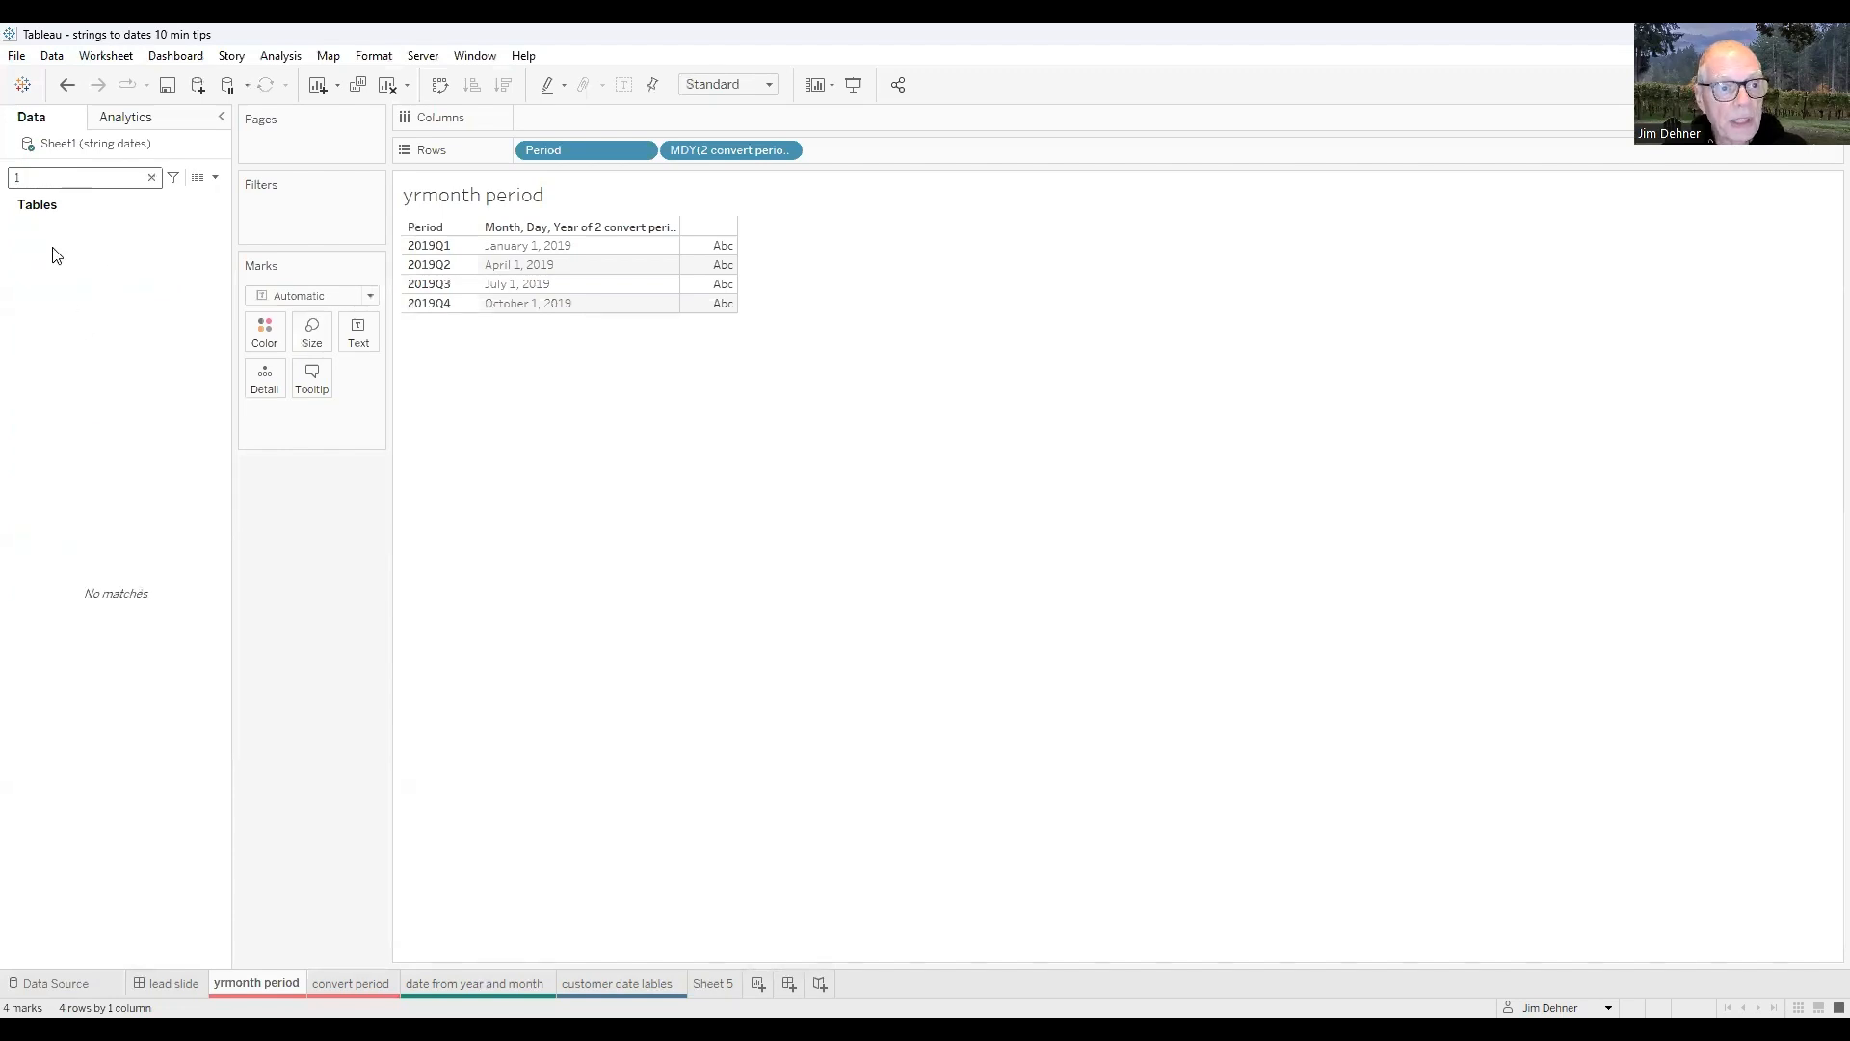
key(BackSpace)
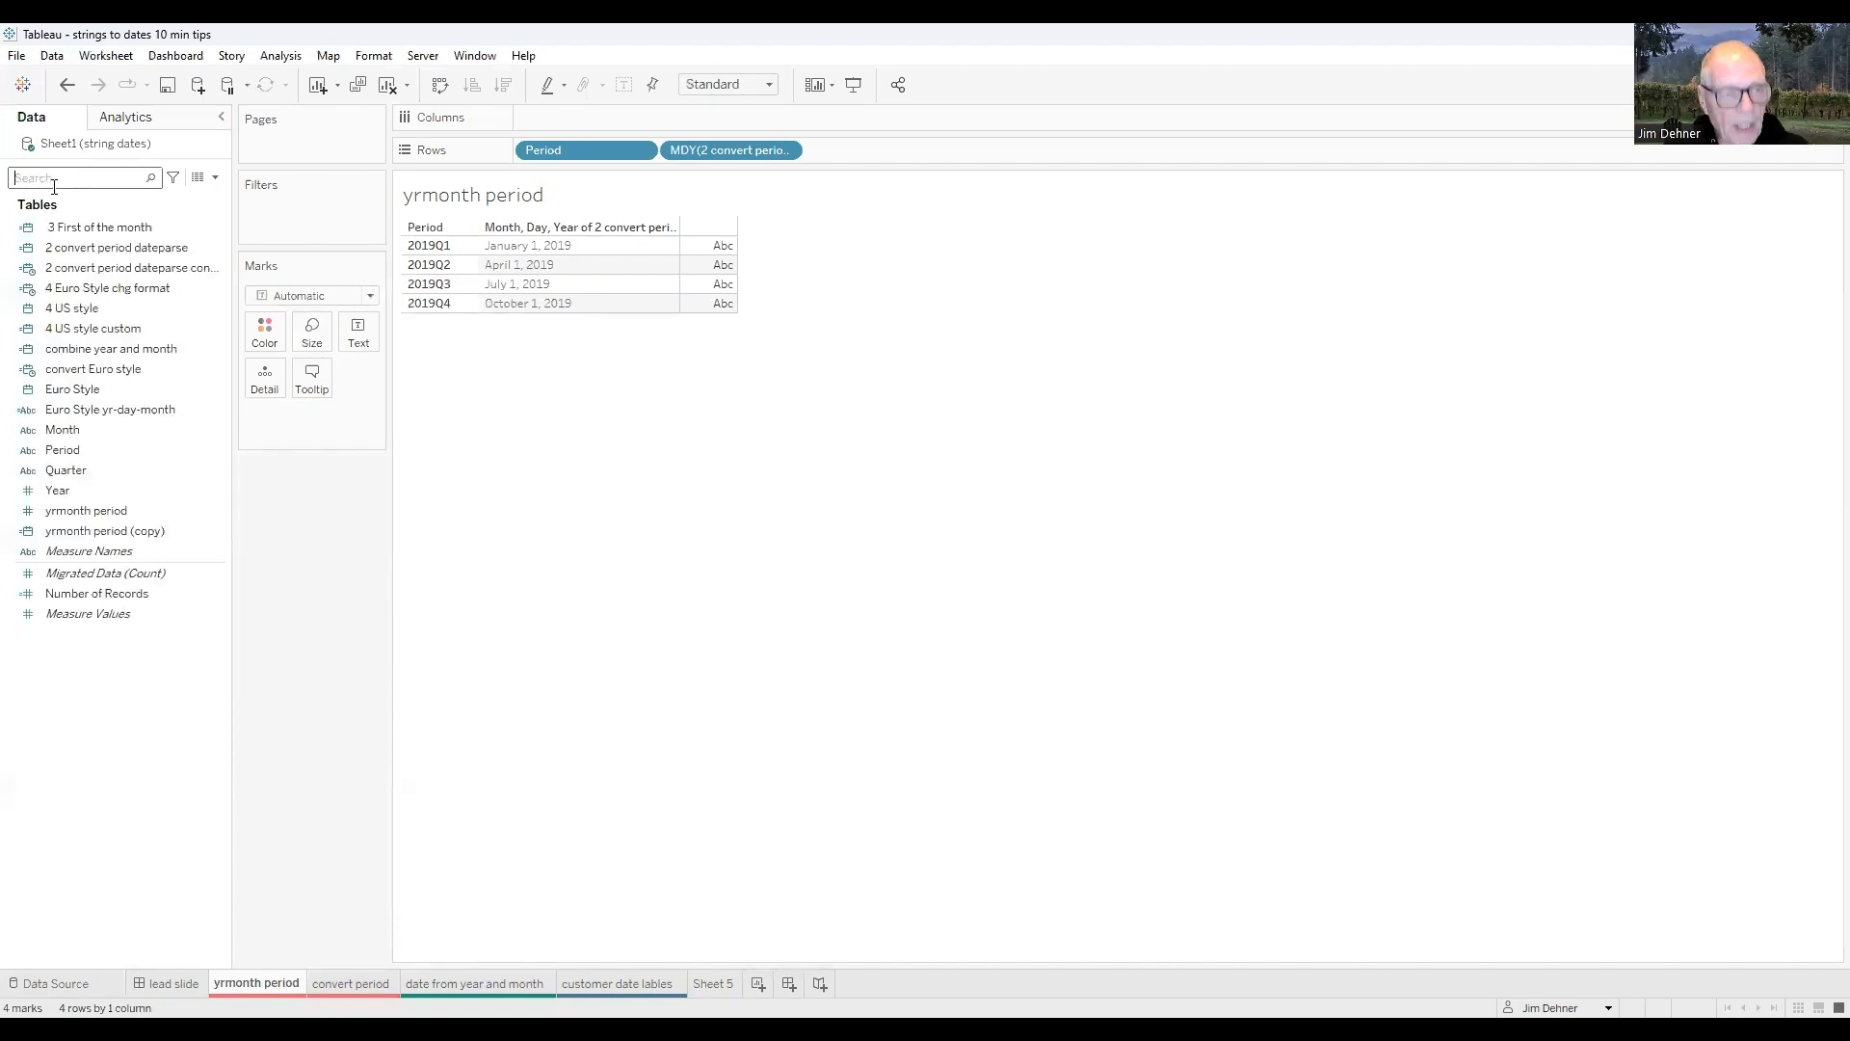
text(2)
click(218, 251)
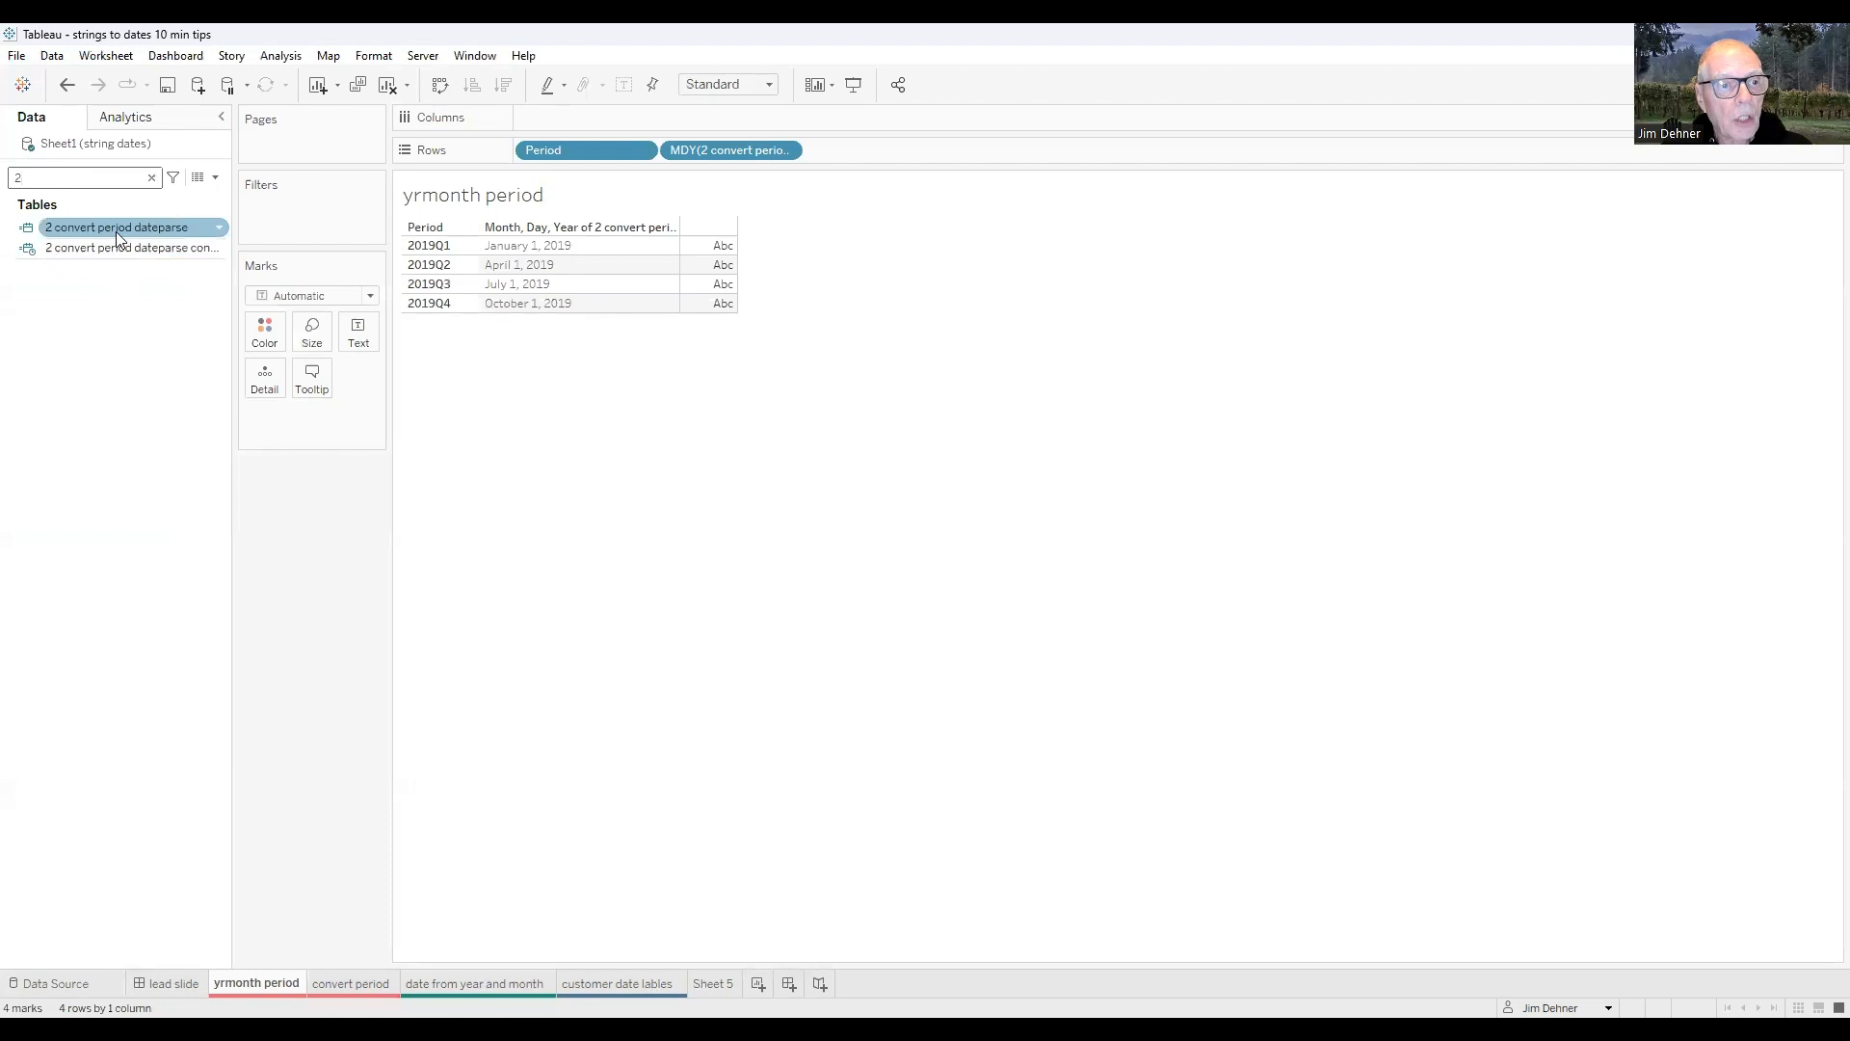
right_click(116, 231)
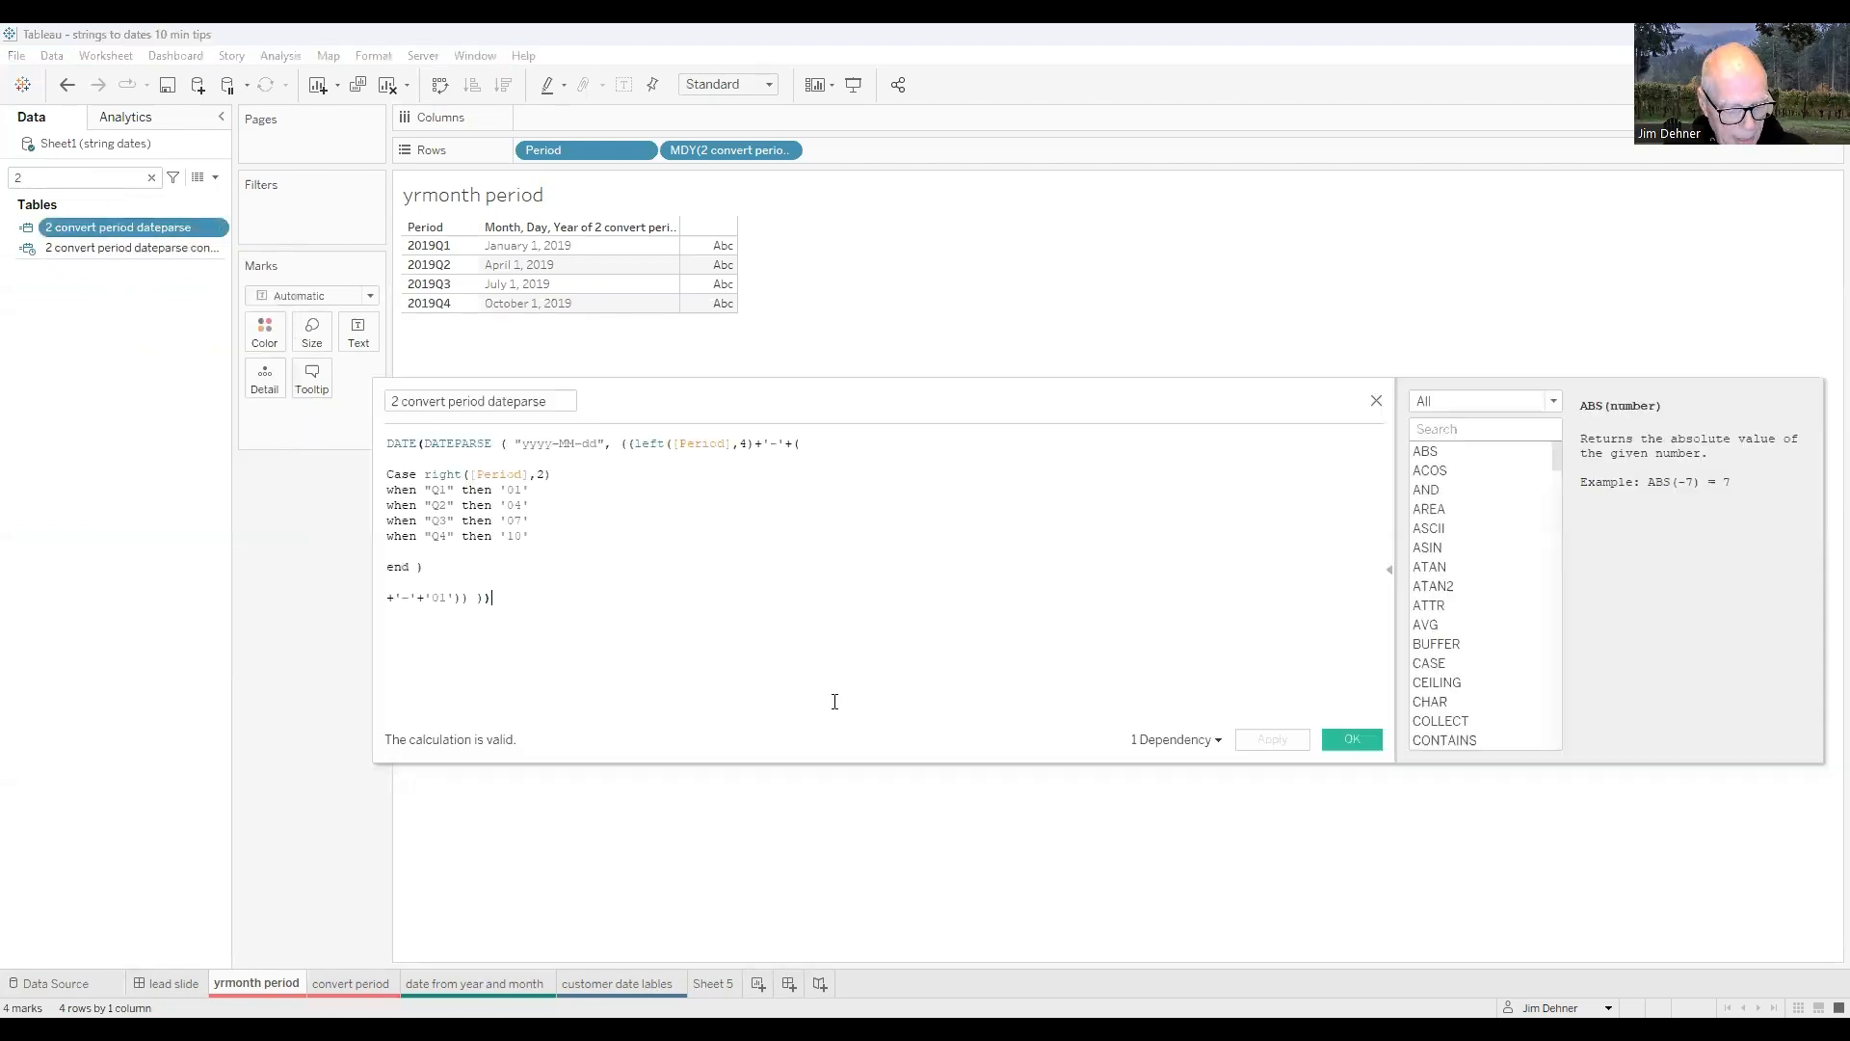
- Enlarge the formula text, clear the field search, and examine the DATEPARSE and LEFT functions before closing the calculation
scroll(834, 702, up, 4)
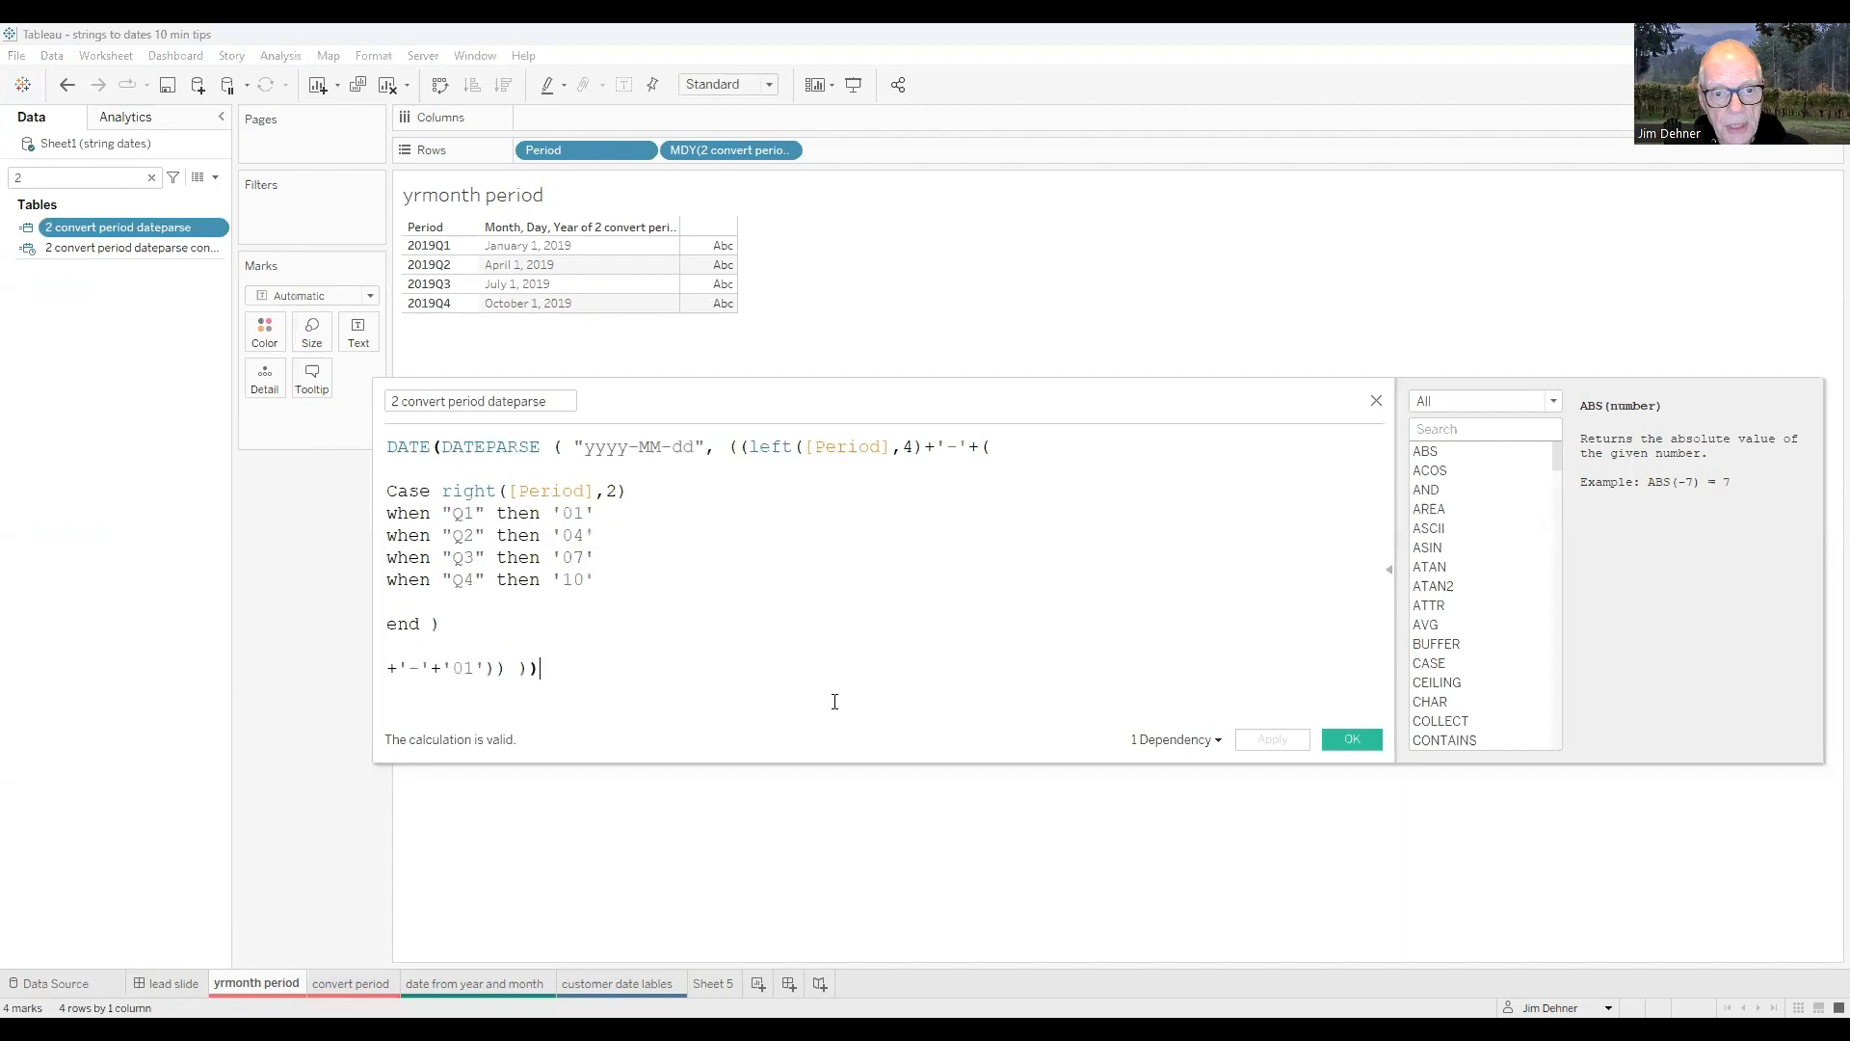
click(463, 445)
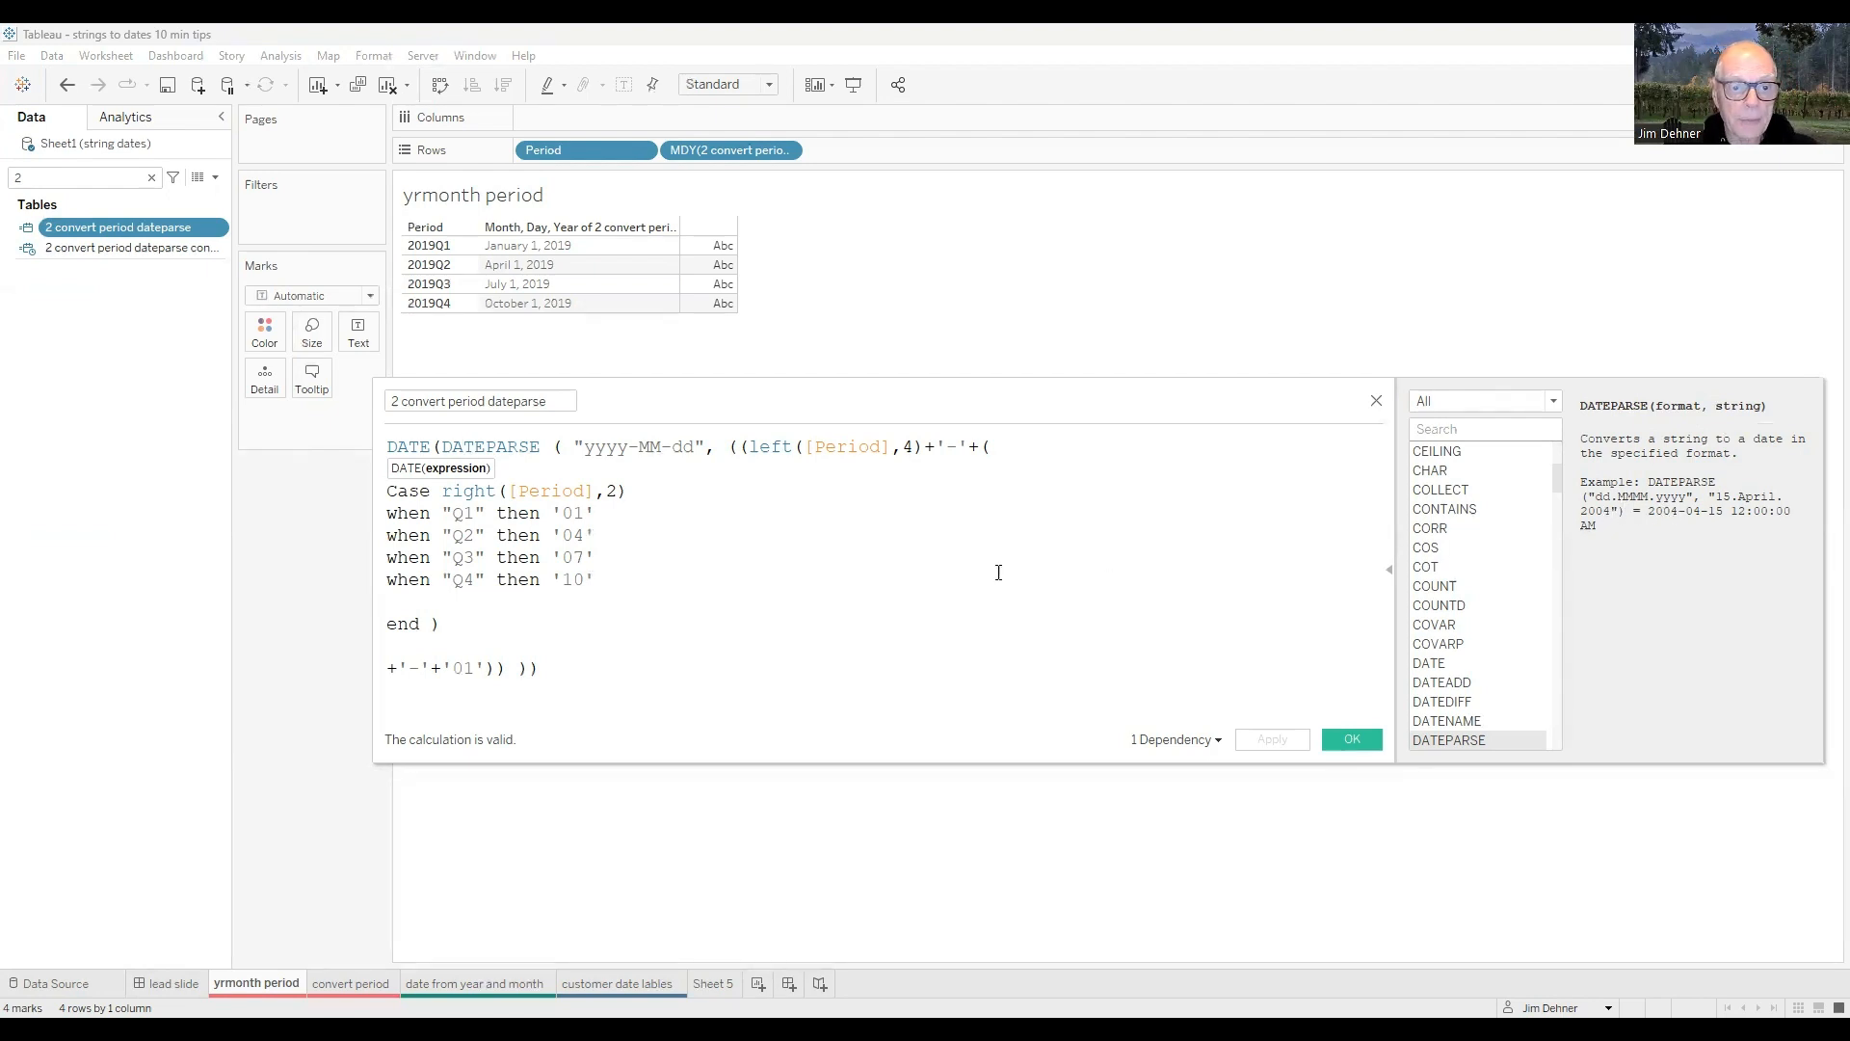
click(854, 583)
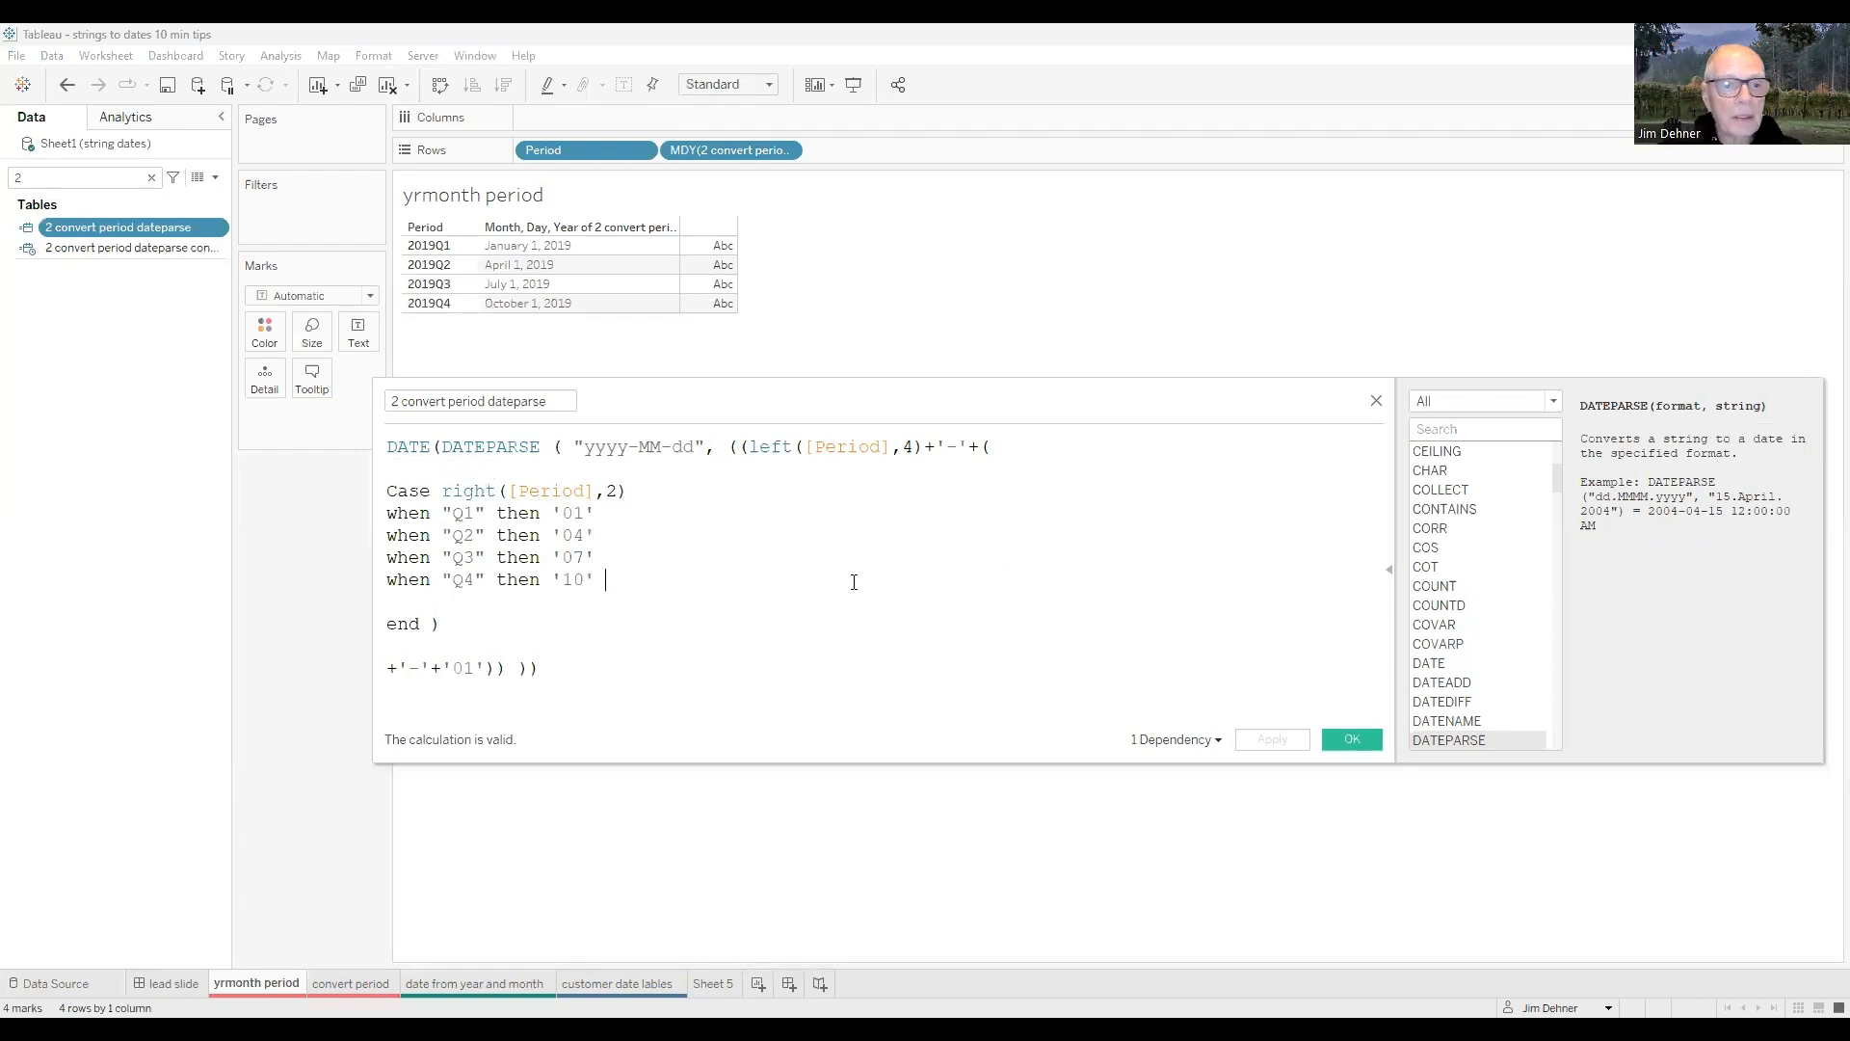
click(151, 177)
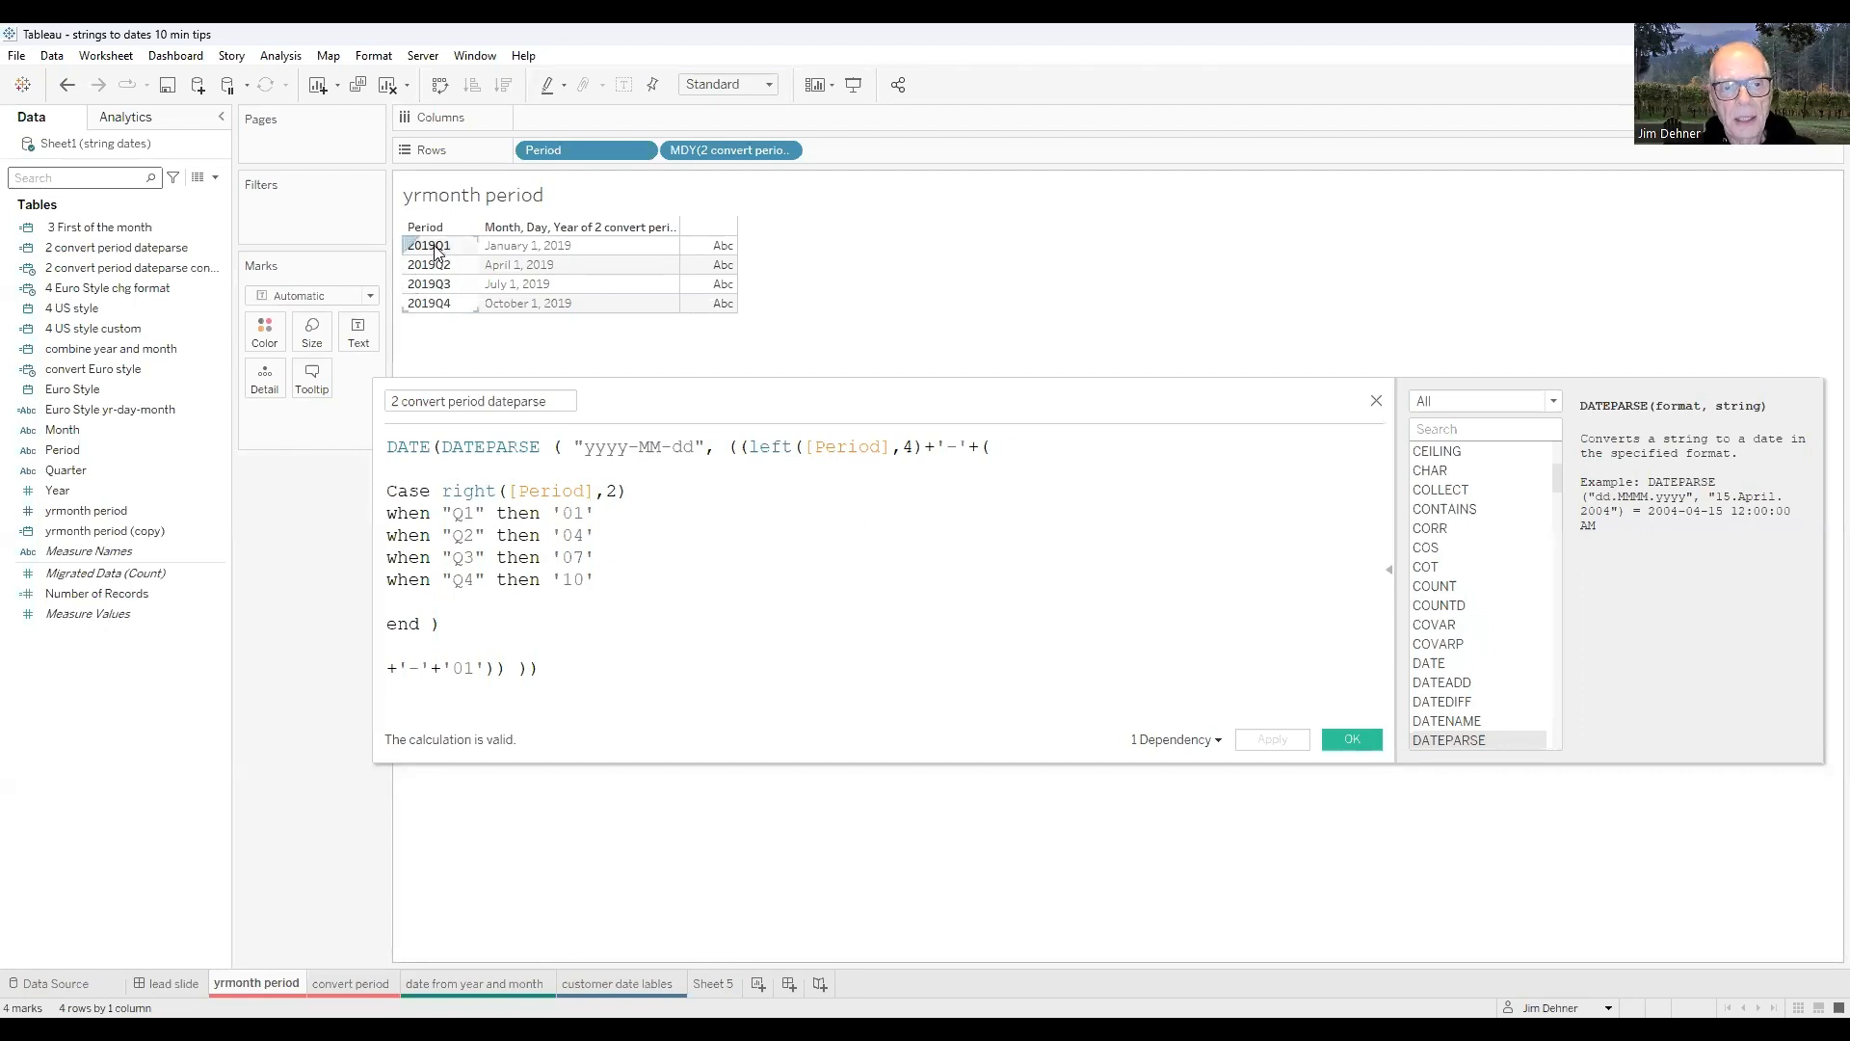
click(777, 450)
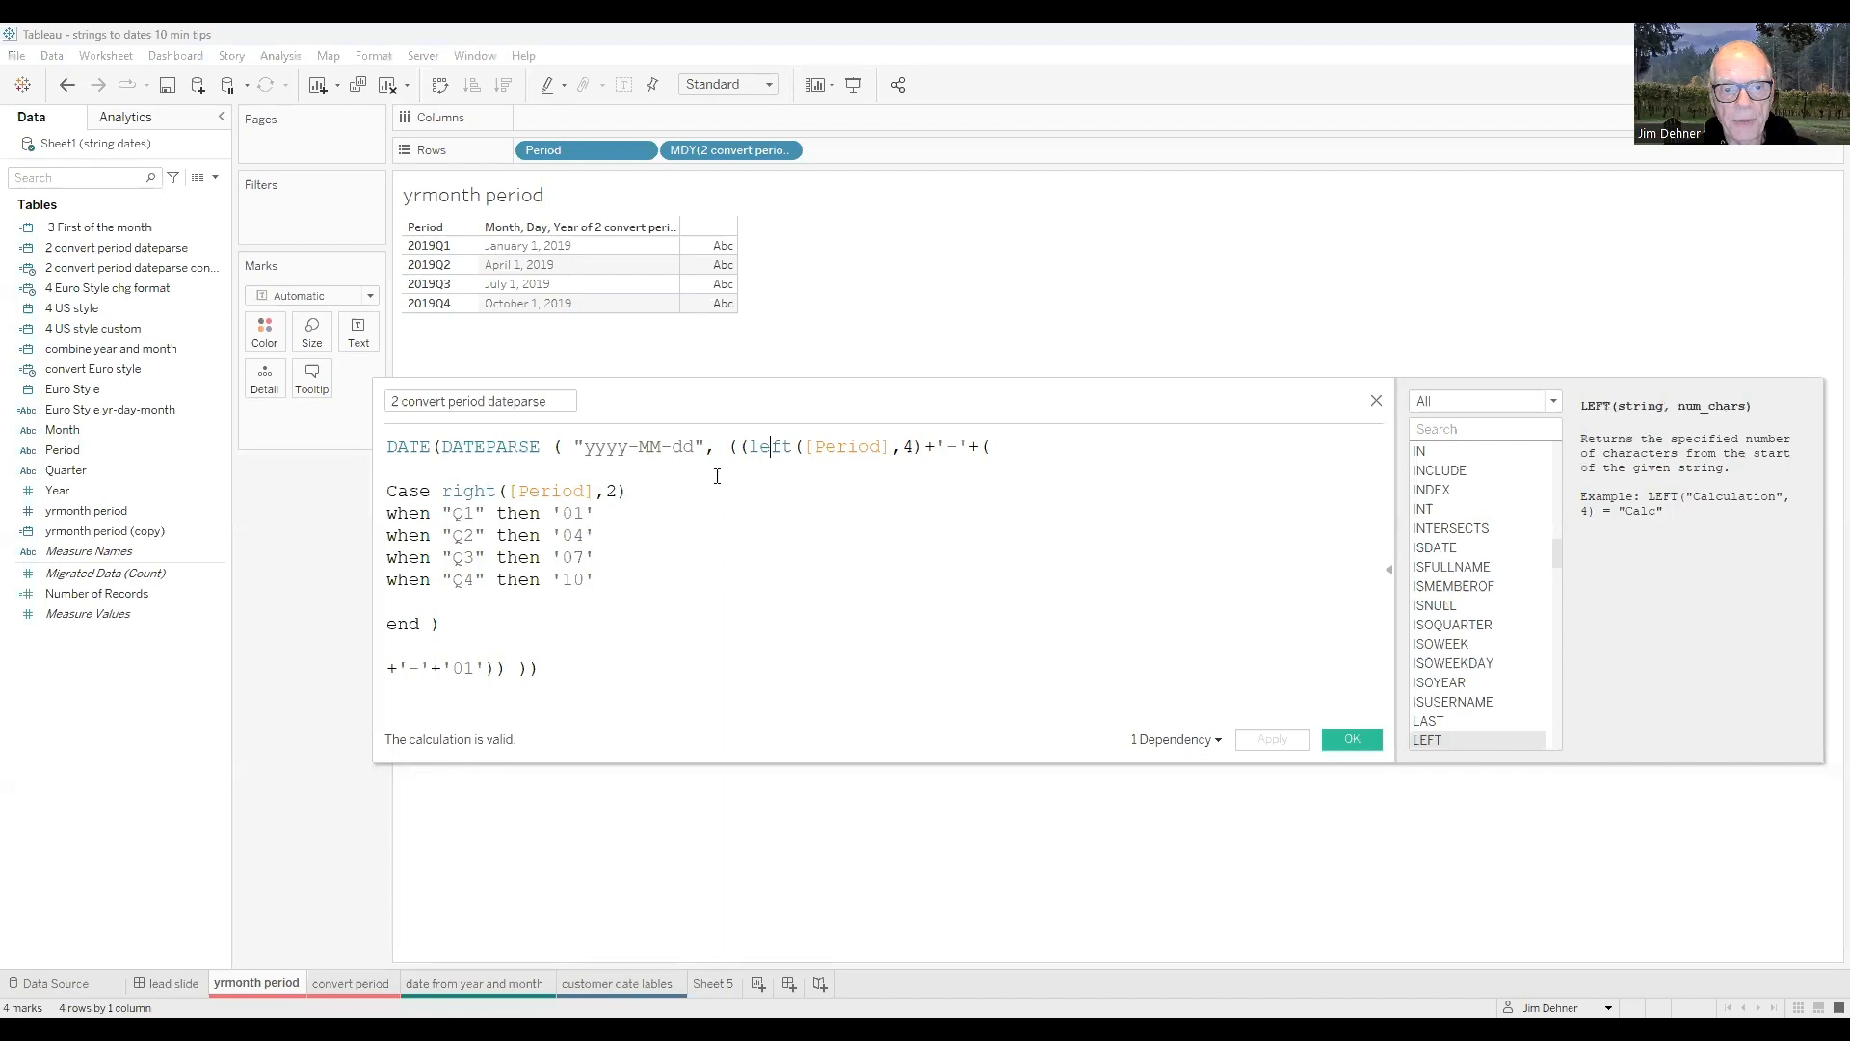
click(759, 457)
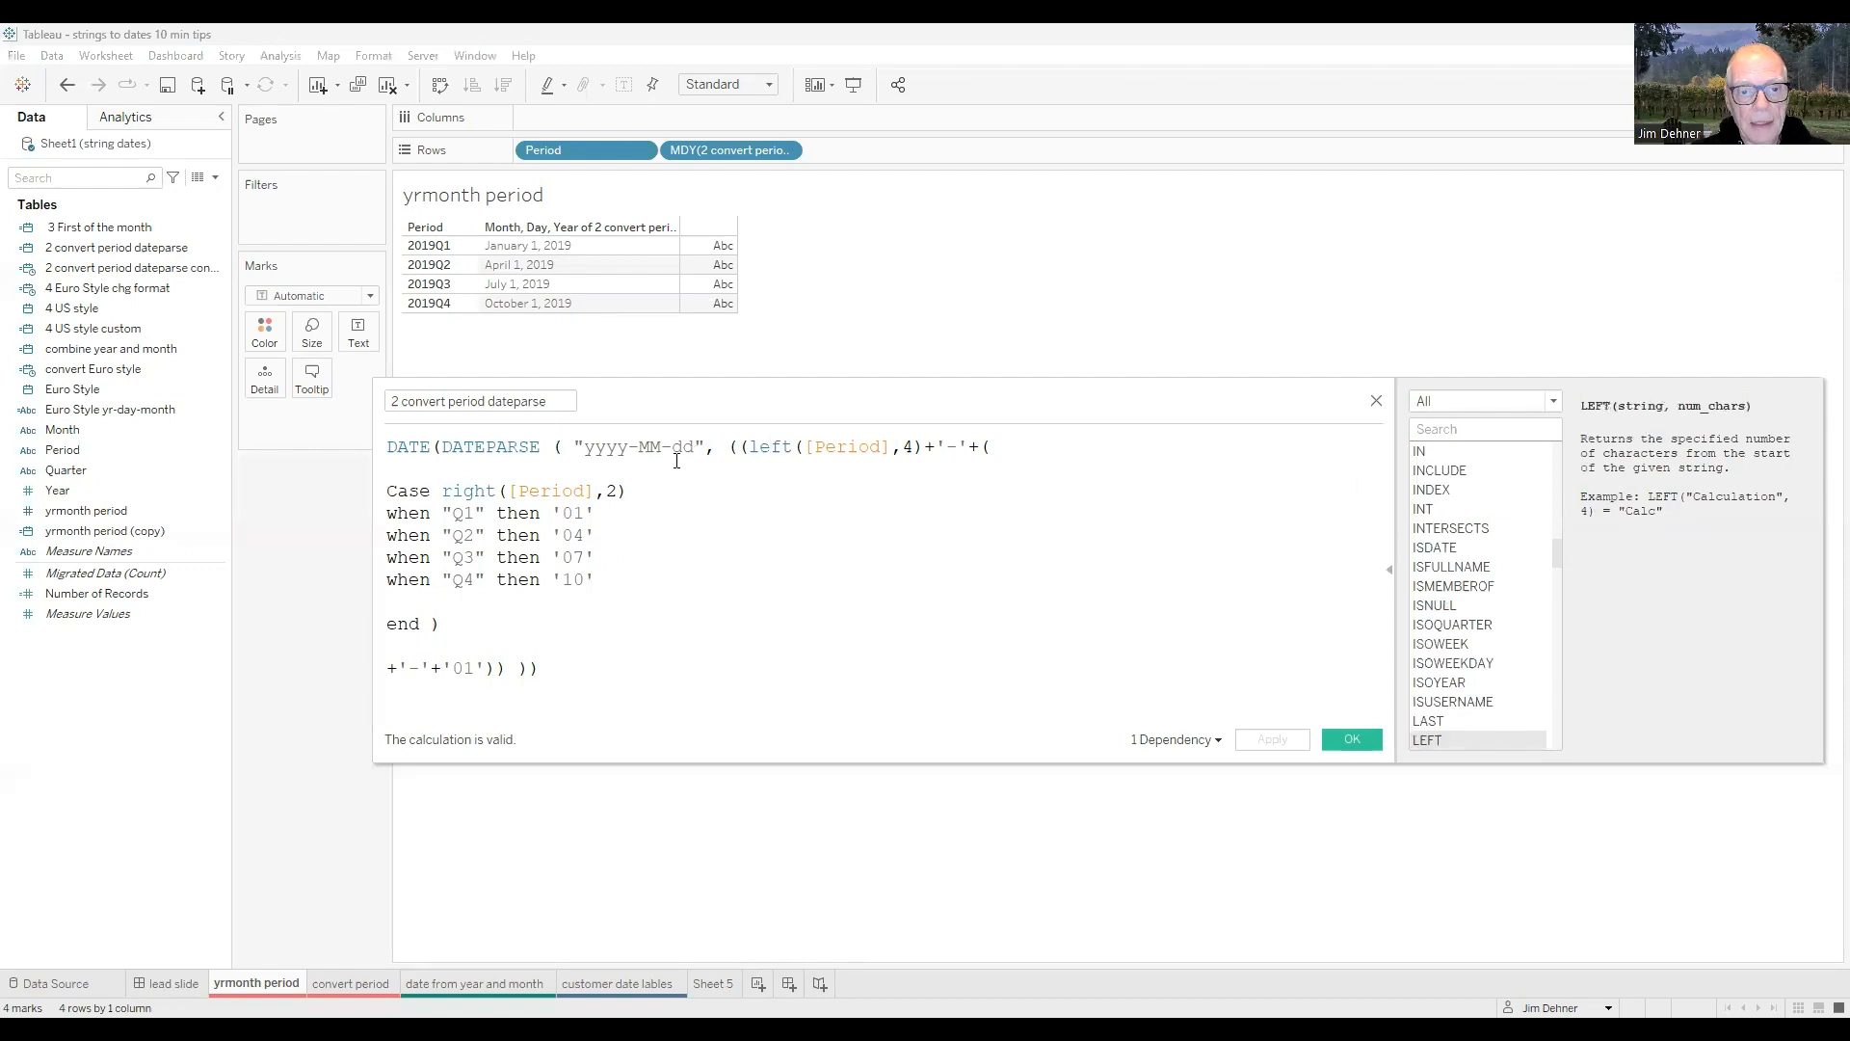
click(1348, 741)
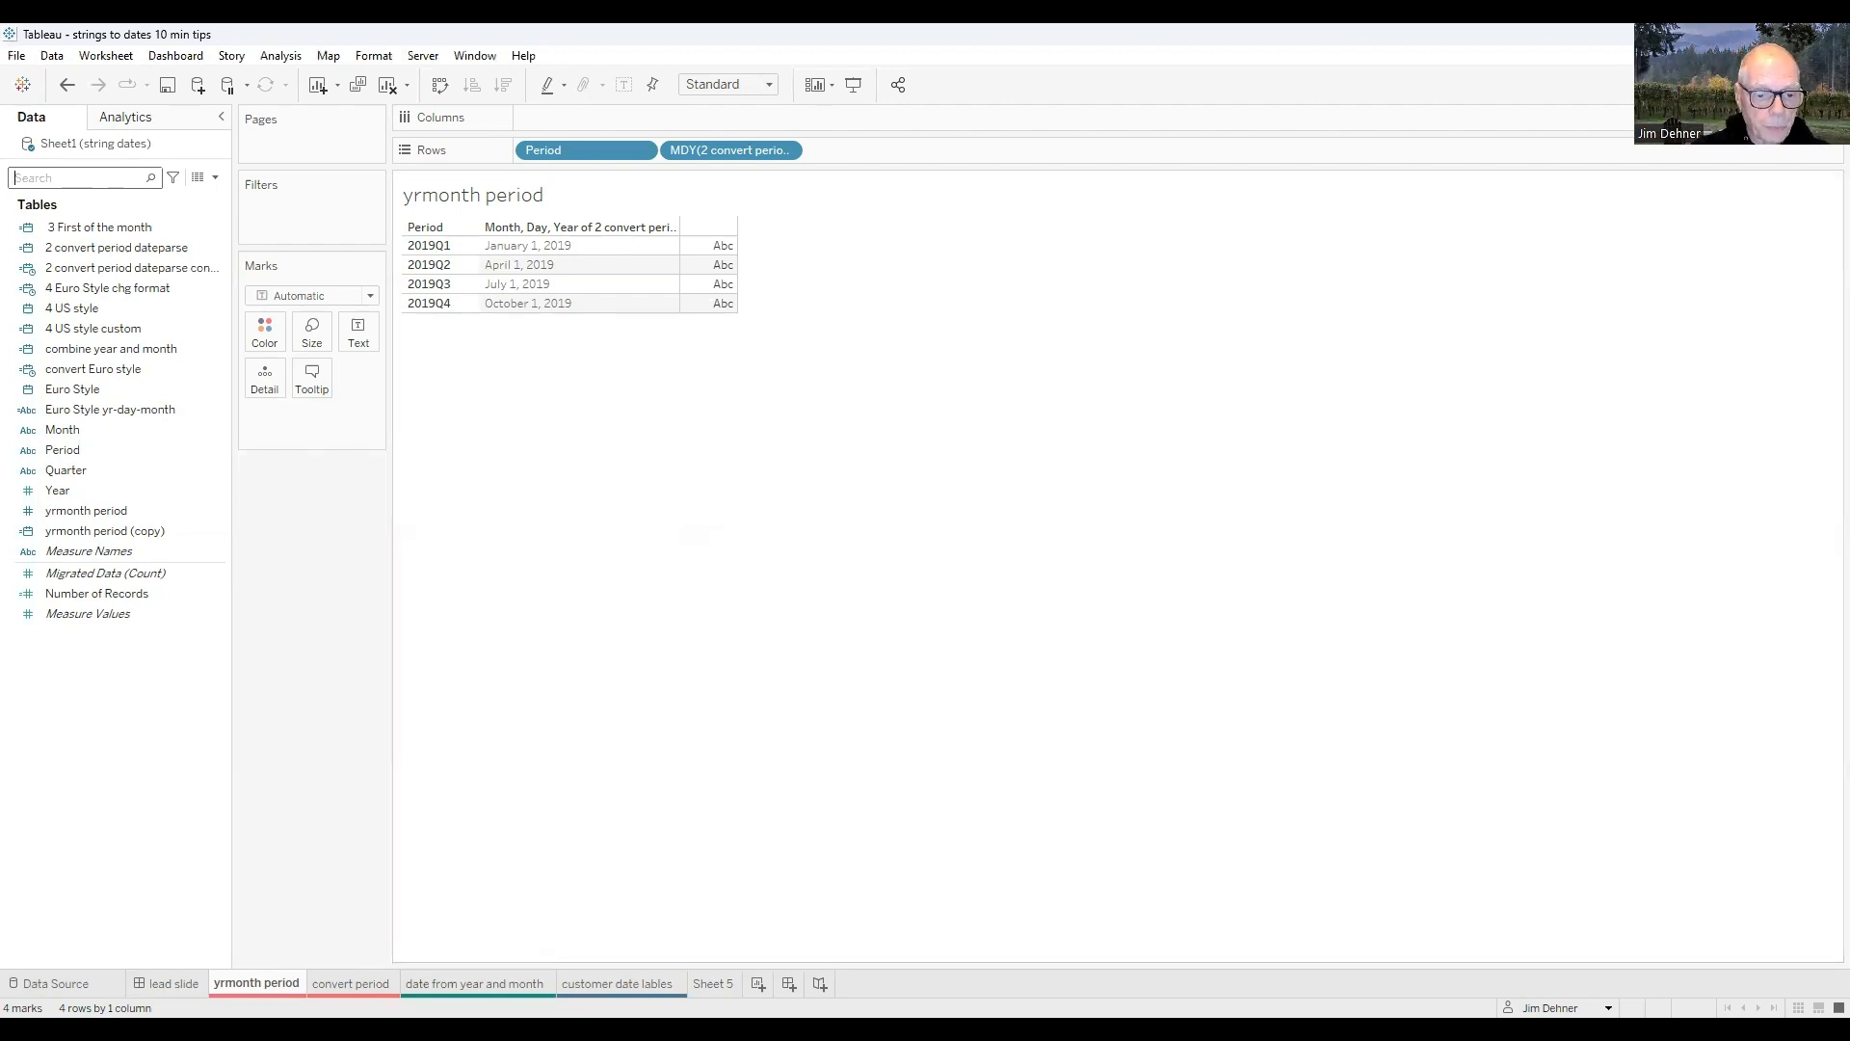
- On the date from year and month sheet, search the data fields for "3" and open the 3 First of the month calculation for editing
click(474, 984)
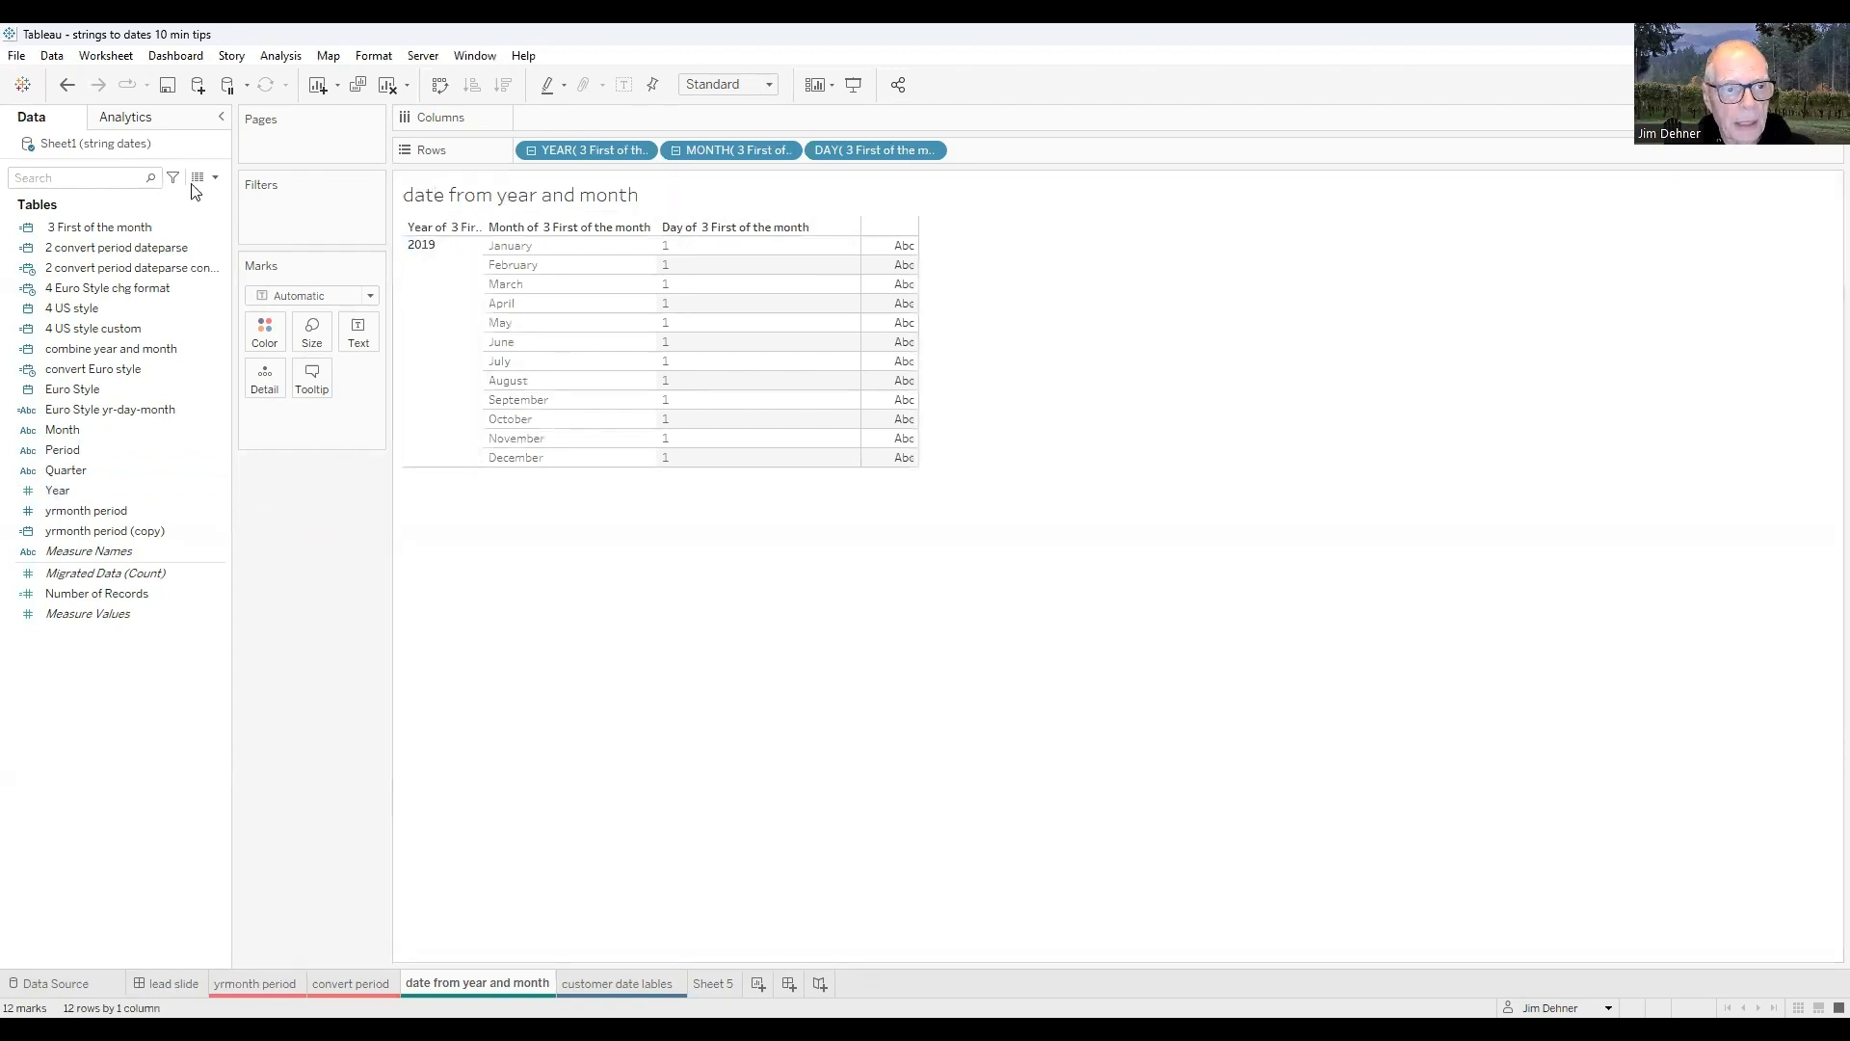
click(92, 178)
text(3)
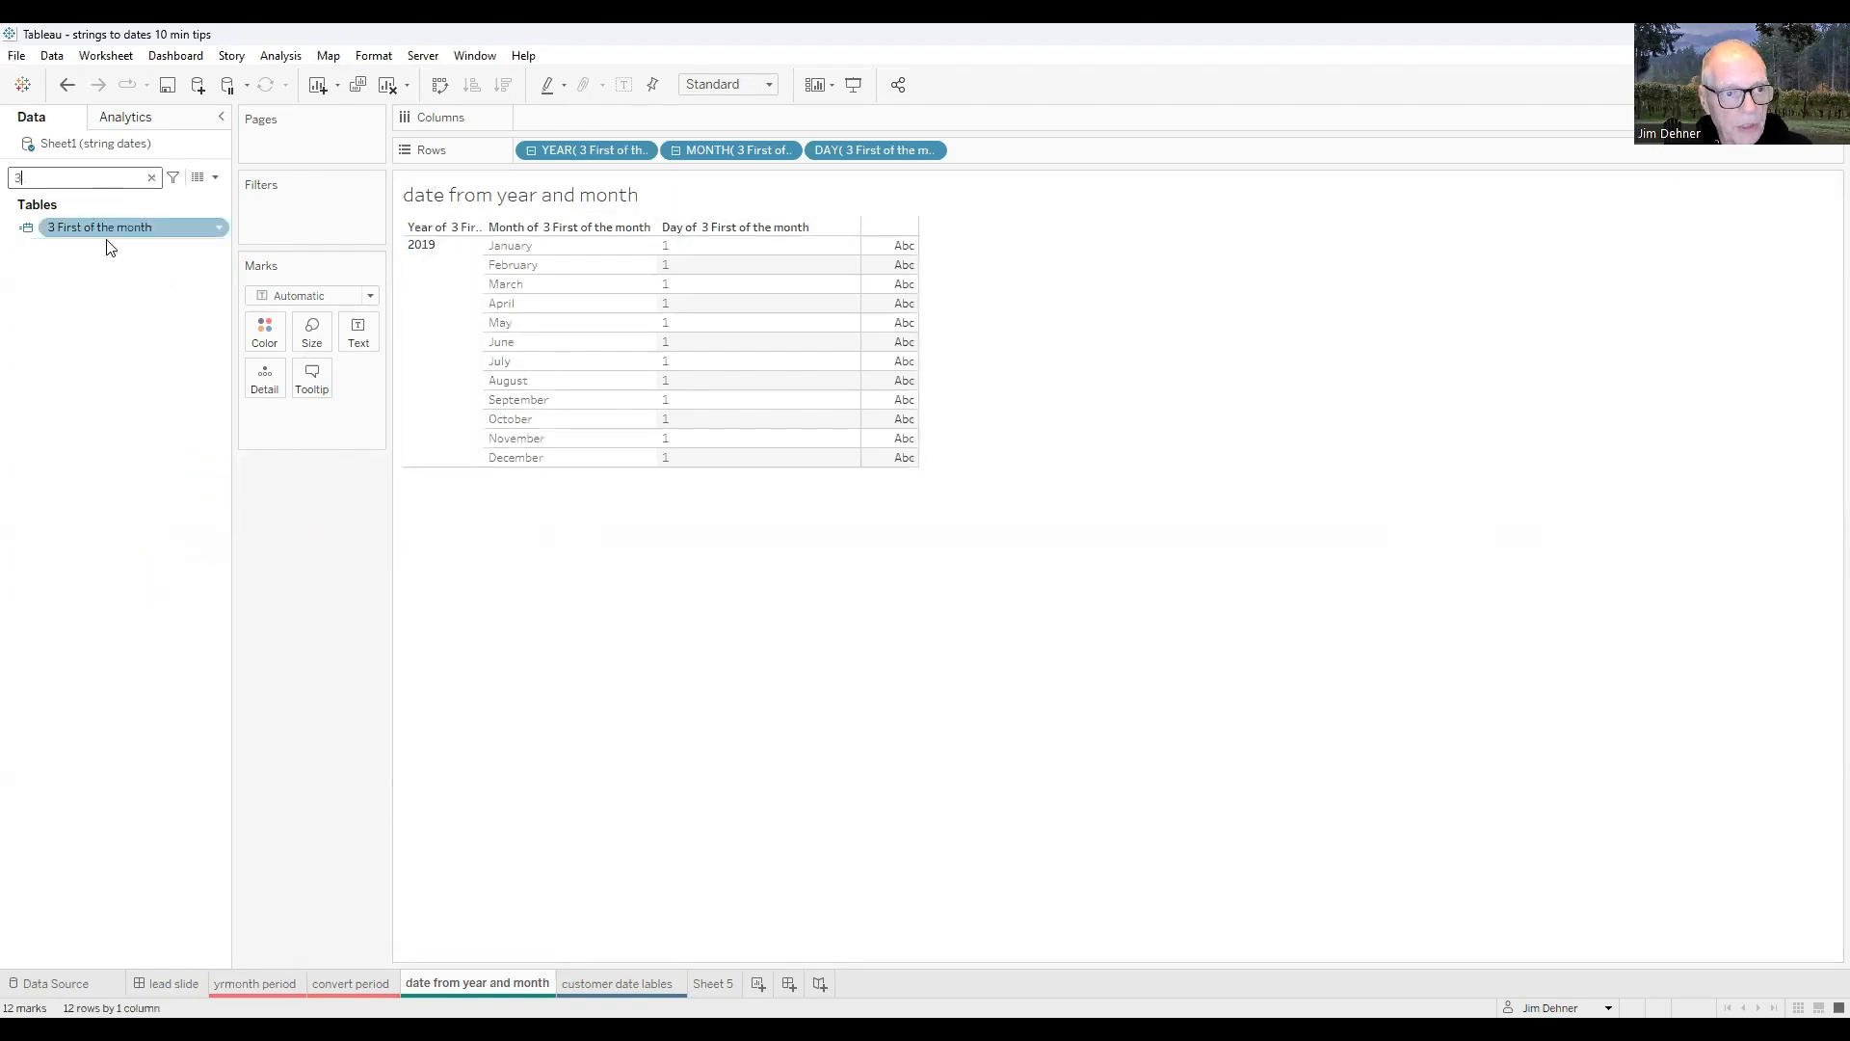
right_click(101, 228)
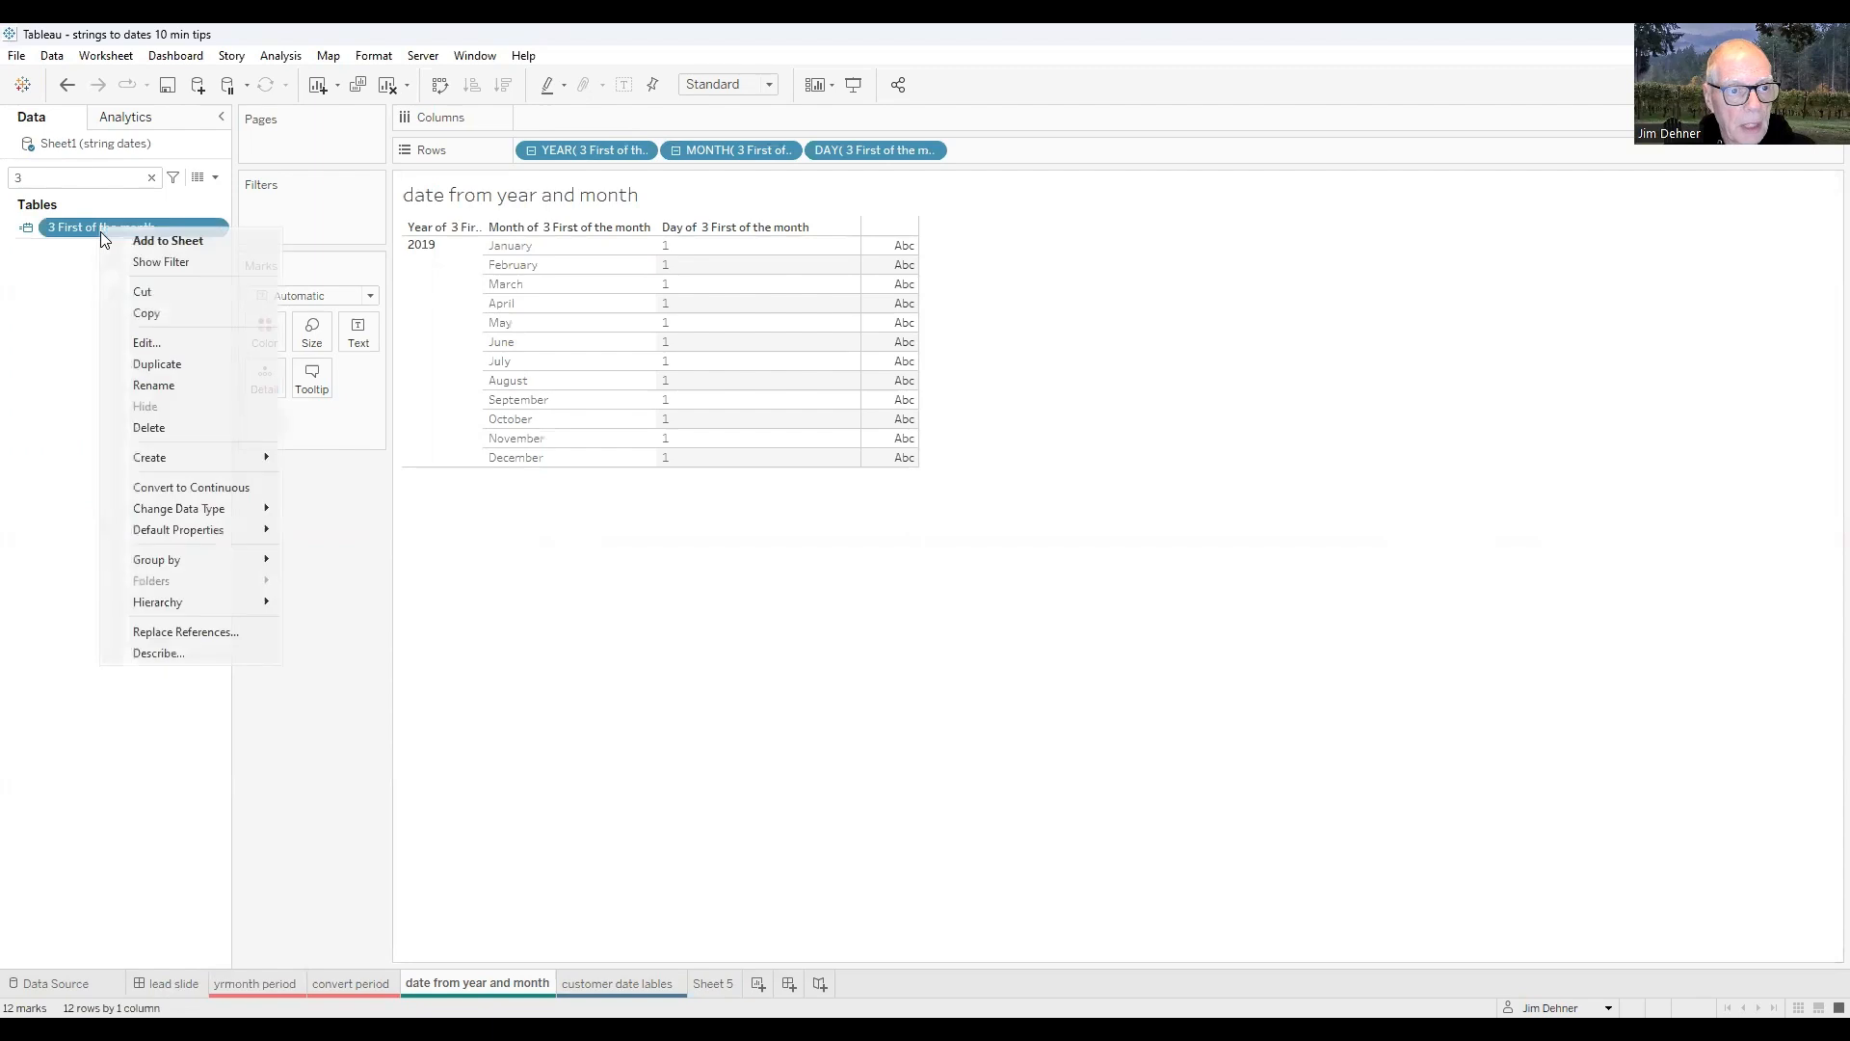
click(147, 345)
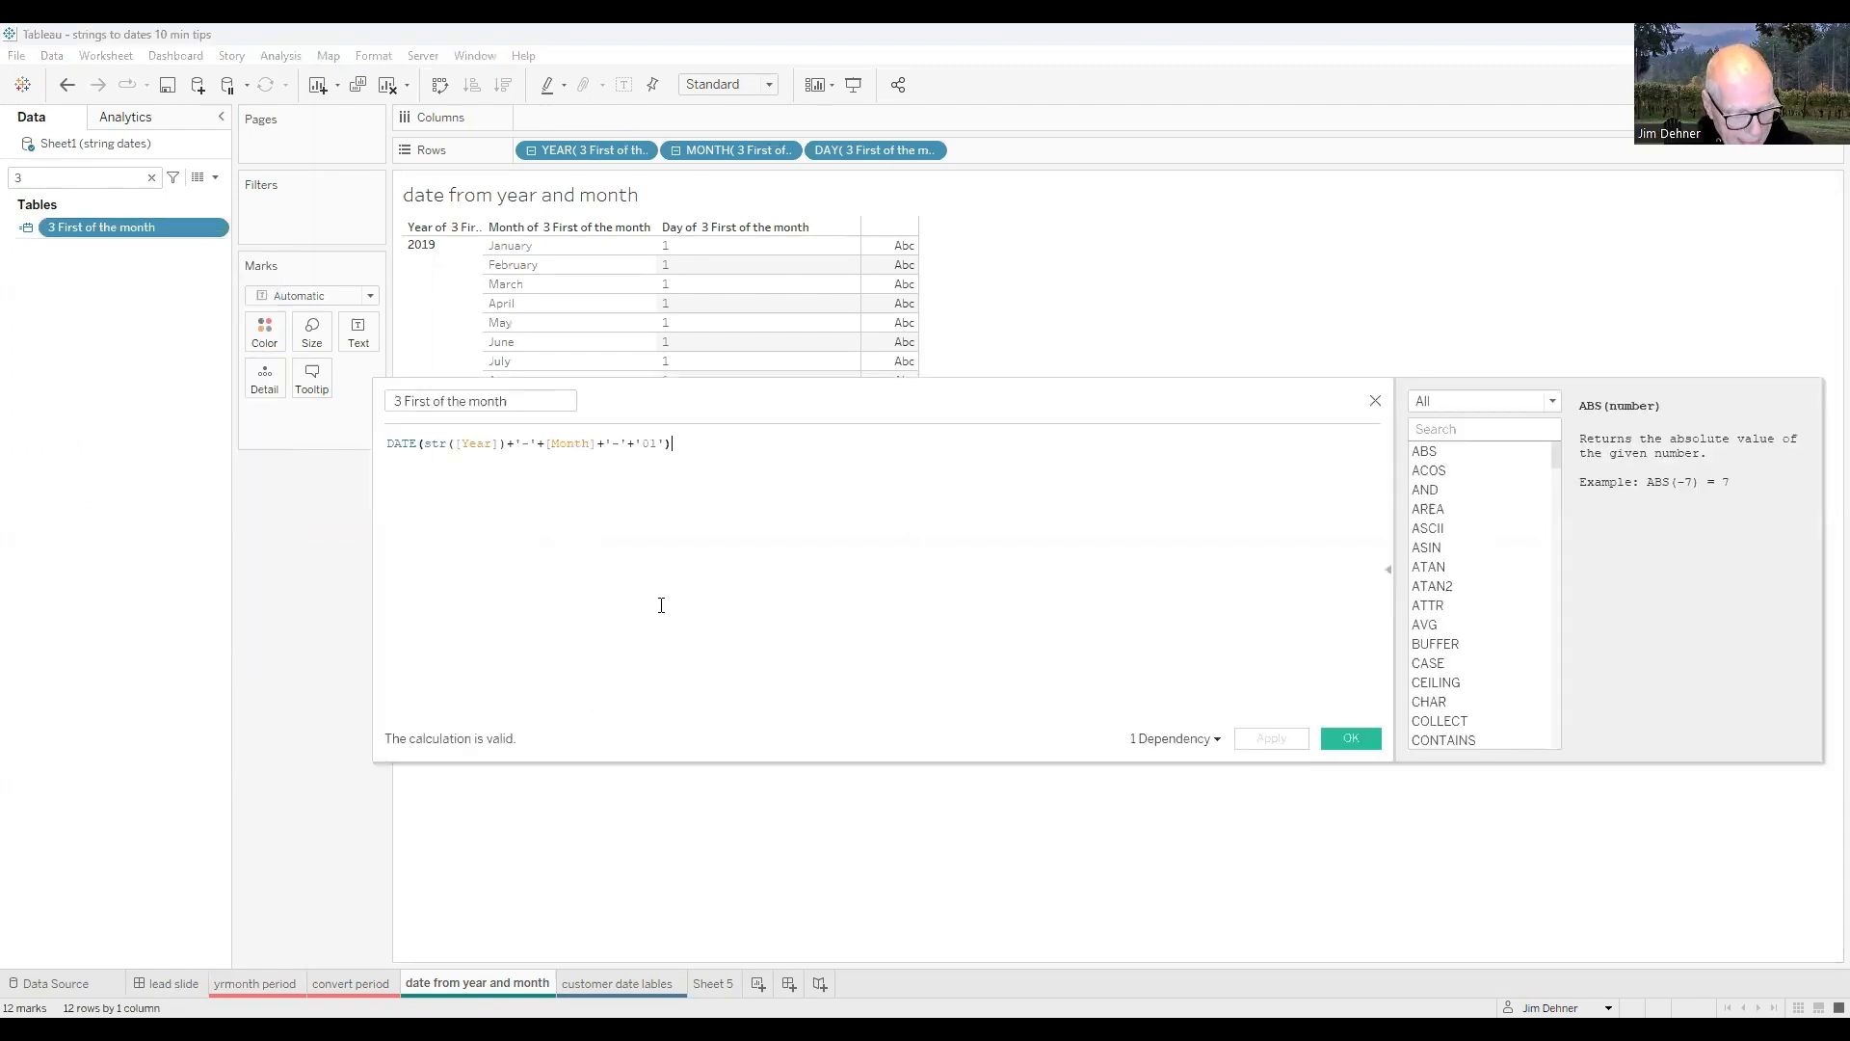
- Enlarge the 3 First of the month formula, examine its DATE function, and close the calculation editor
scroll(661, 579, up, 3)
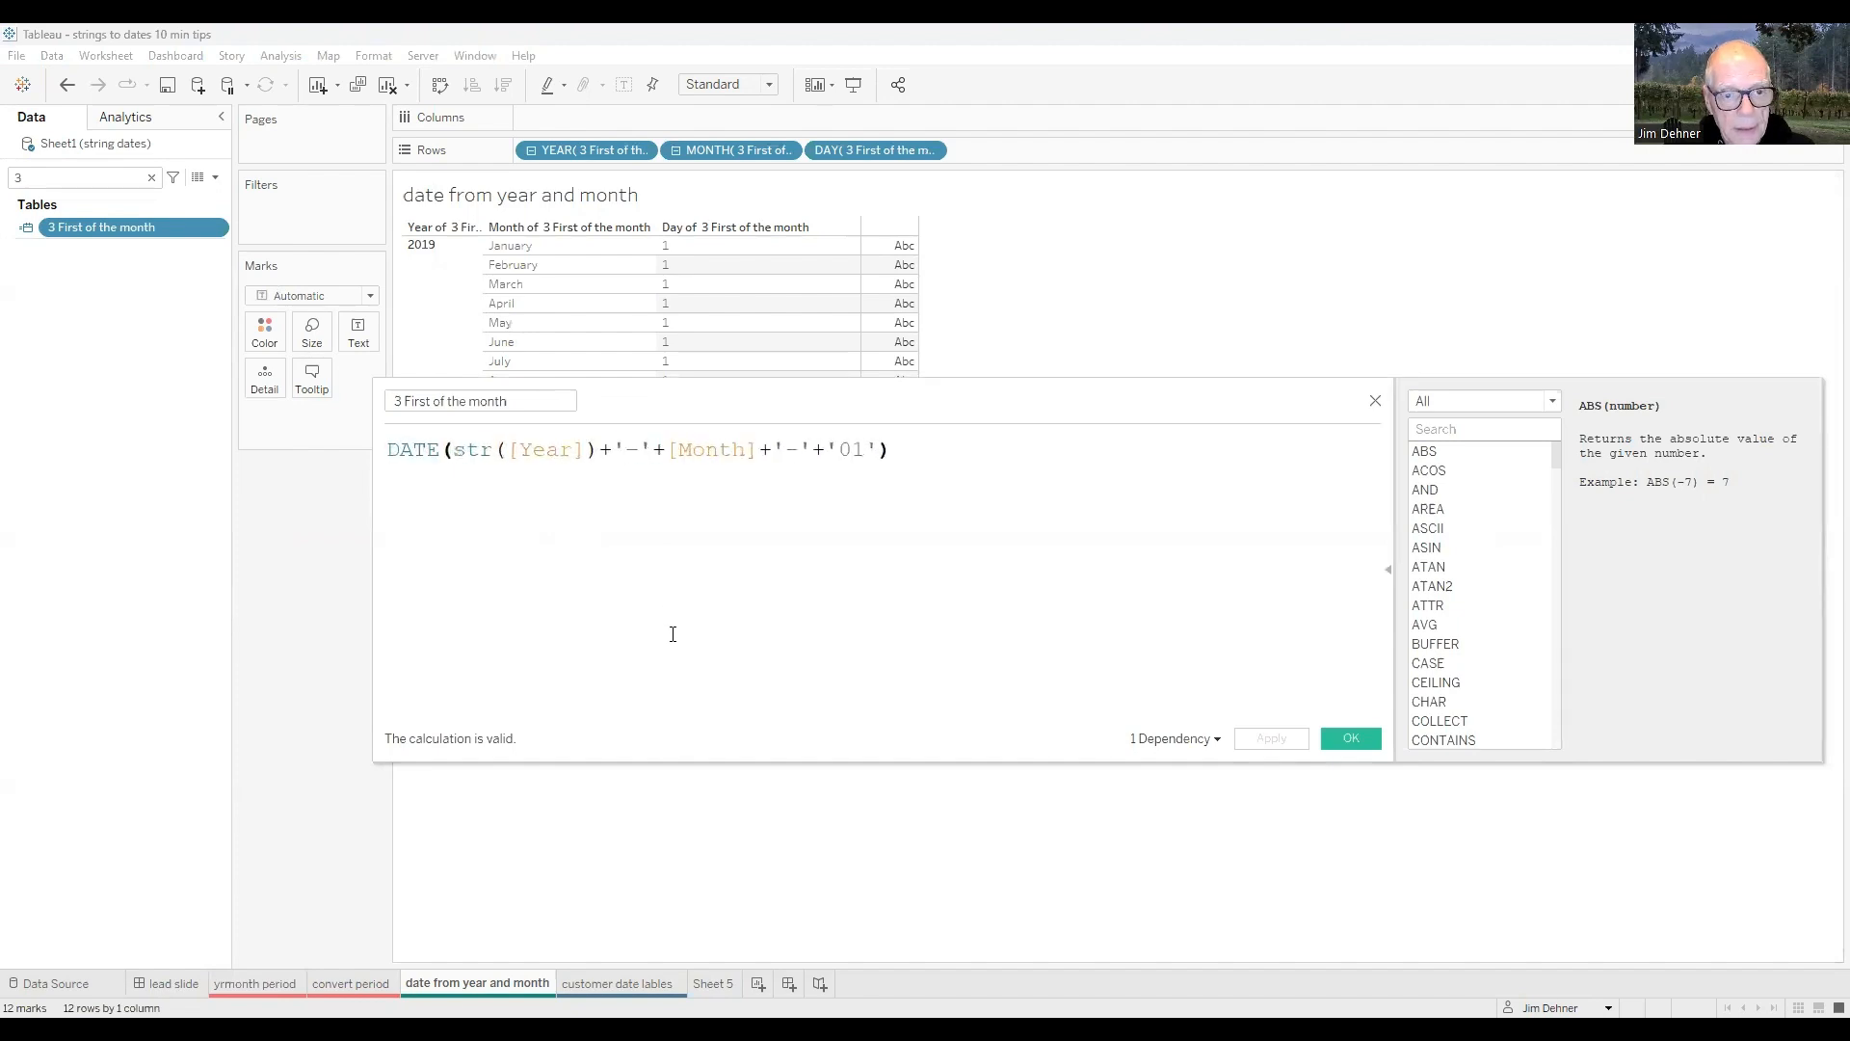
scroll(672, 634, up, 1)
click(414, 451)
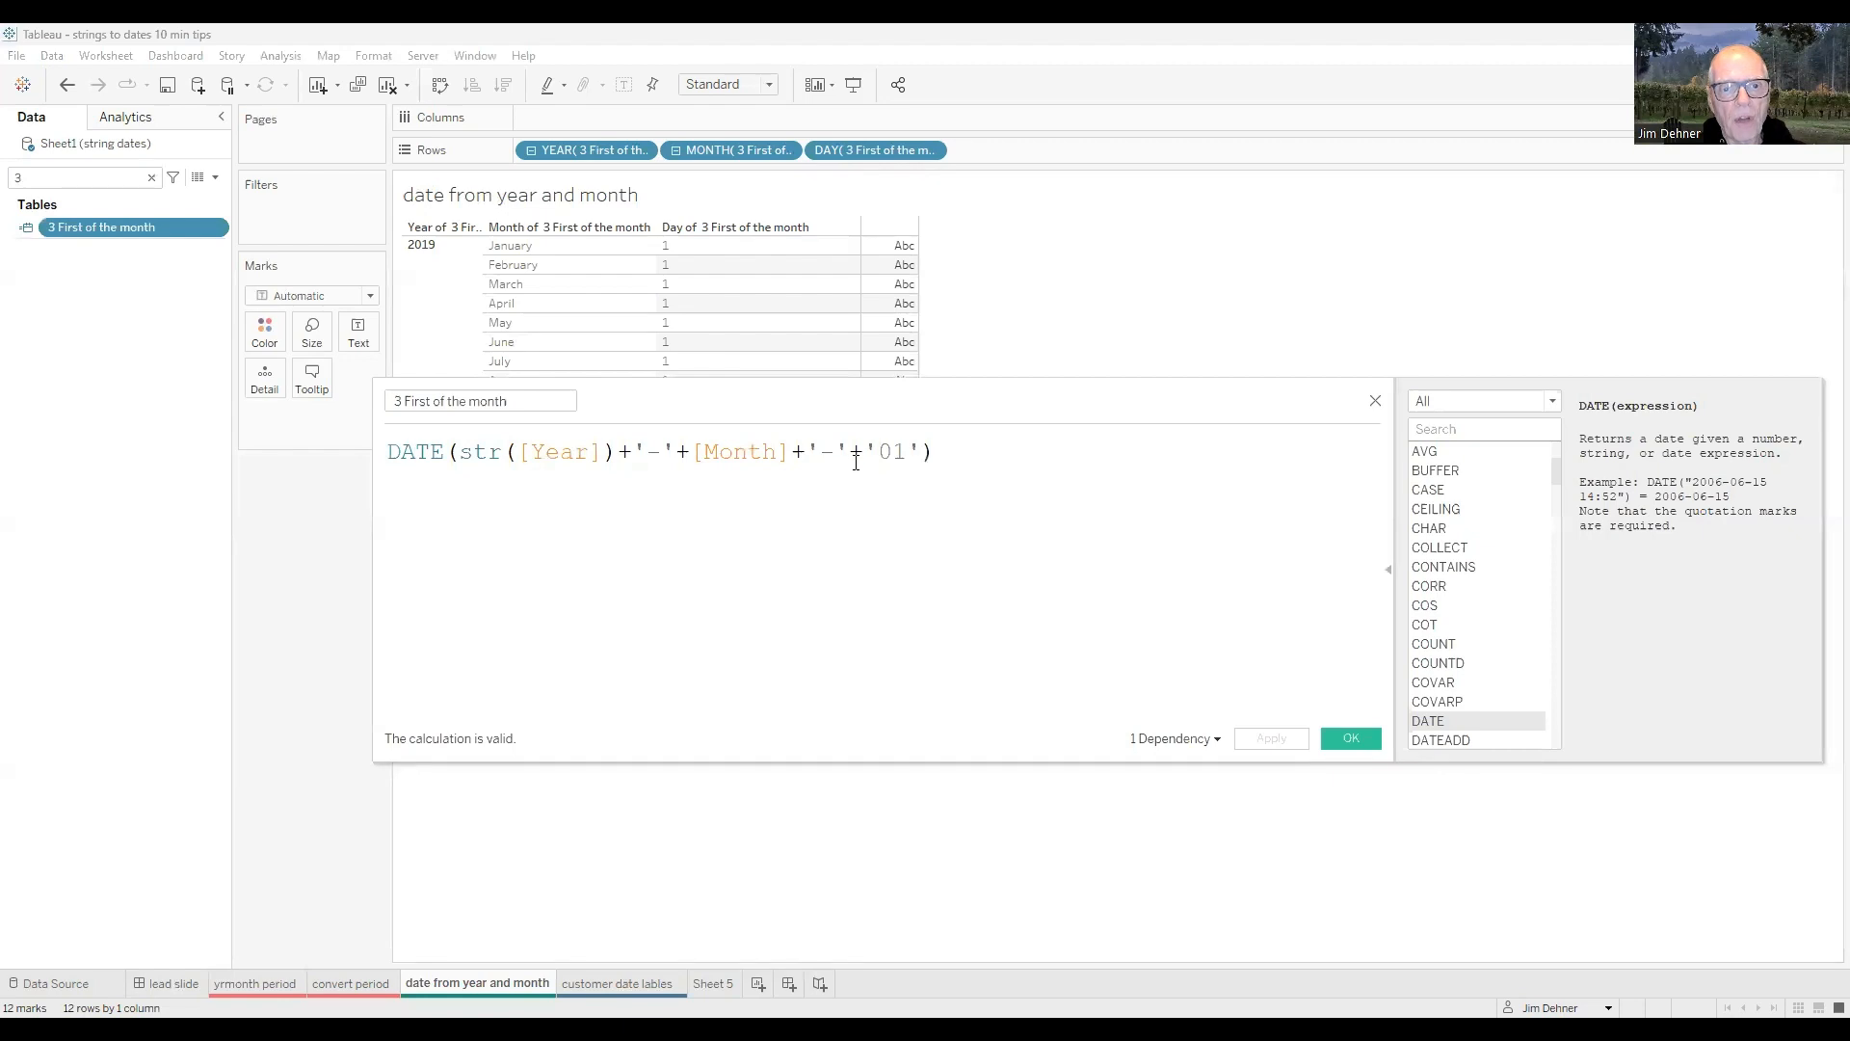
click(1351, 738)
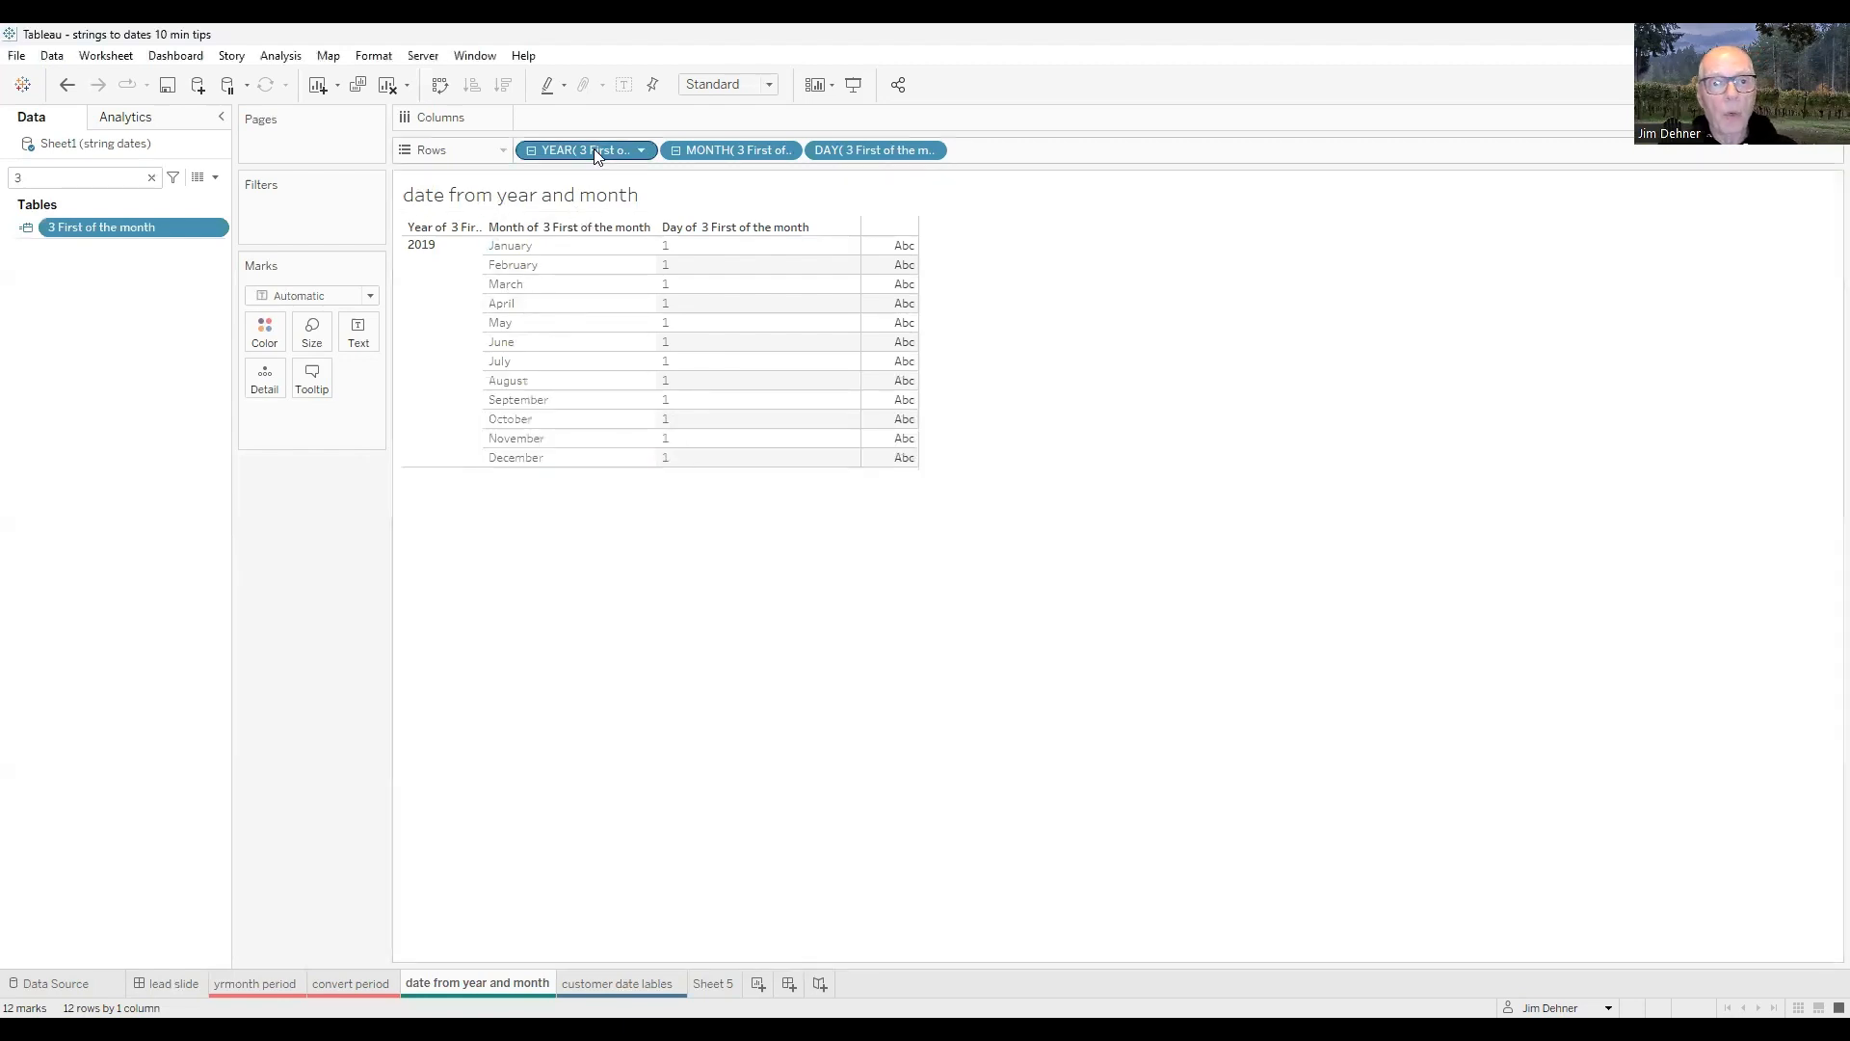